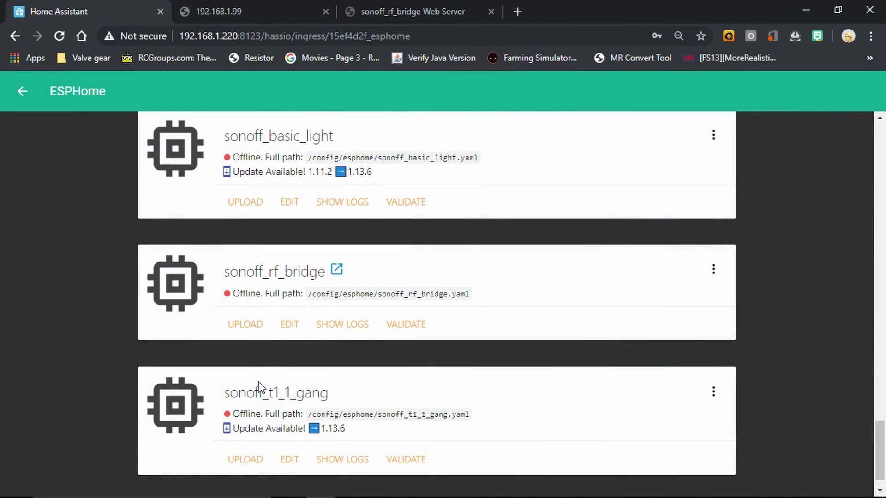
Open sonoff_rf_bridge.yaml and review its remote_receiver, remote_transmitter and status_led sections
click(290, 324)
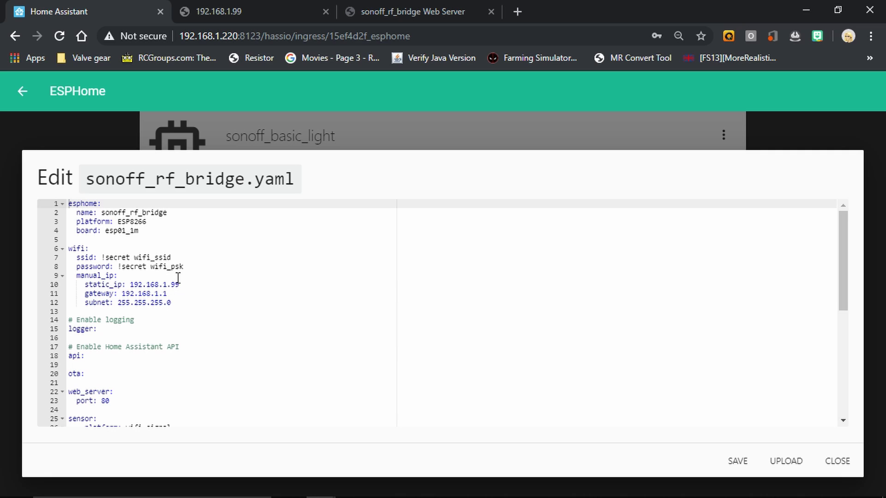
scroll(198, 267, down, 3)
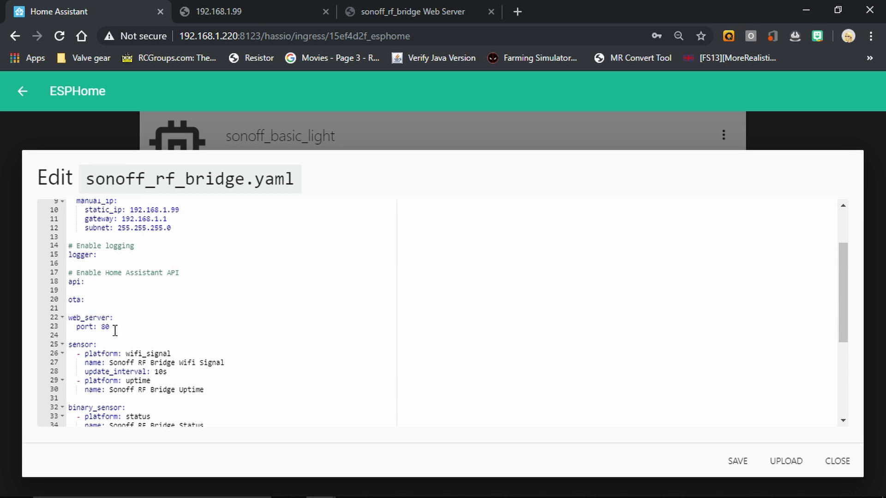
scroll(242, 278, down, 4)
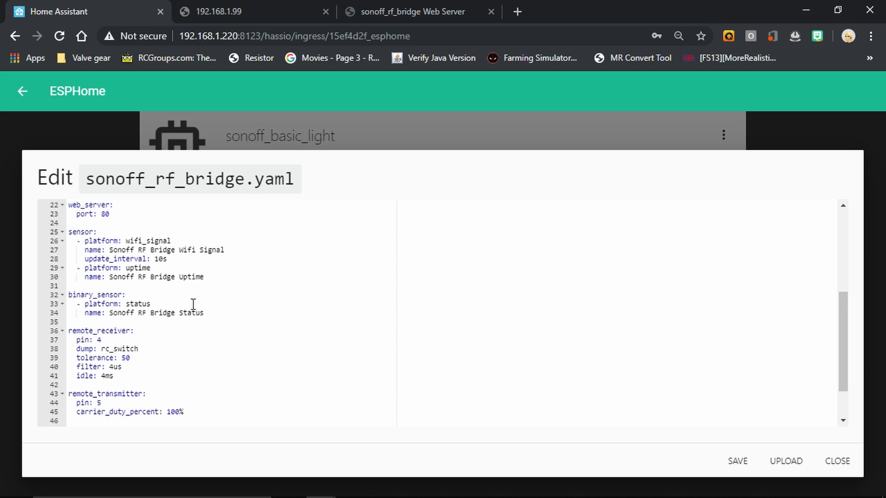
scroll(231, 297, down, 2)
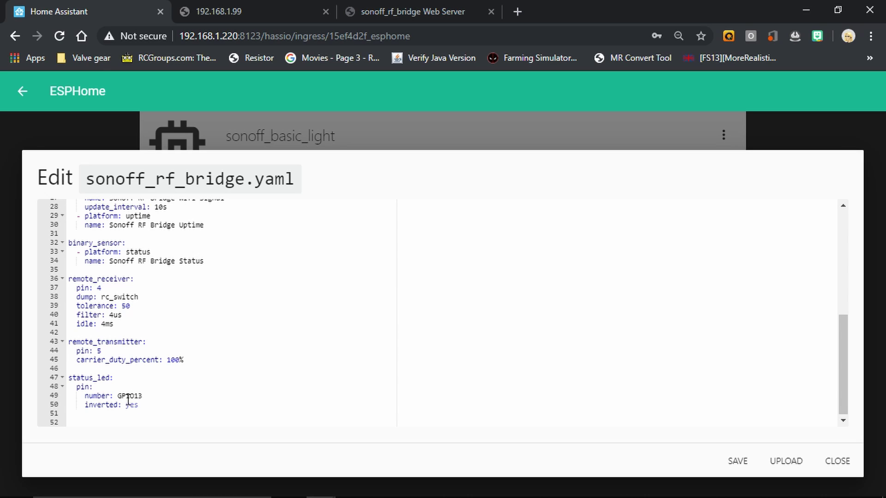
Save and compile the config, download sonoff_rf_bridge.bin, and open the bridge's Tasmota page
click(732, 465)
click(848, 461)
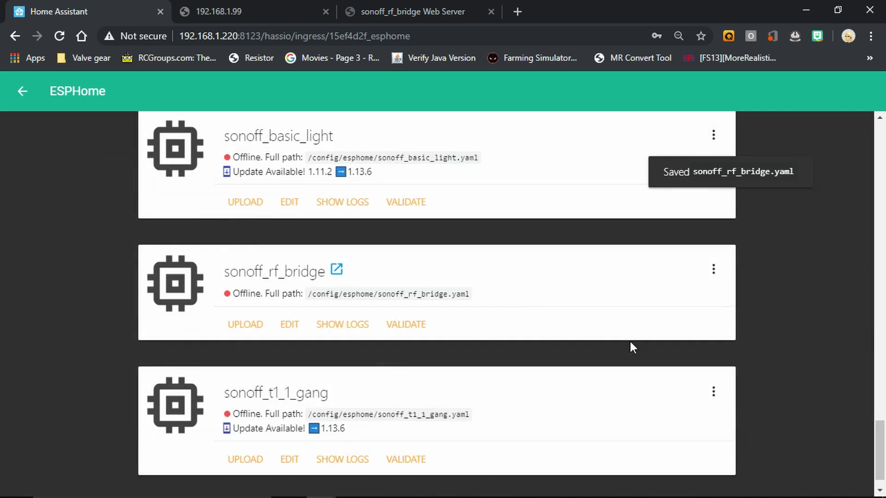
click(714, 269)
click(737, 339)
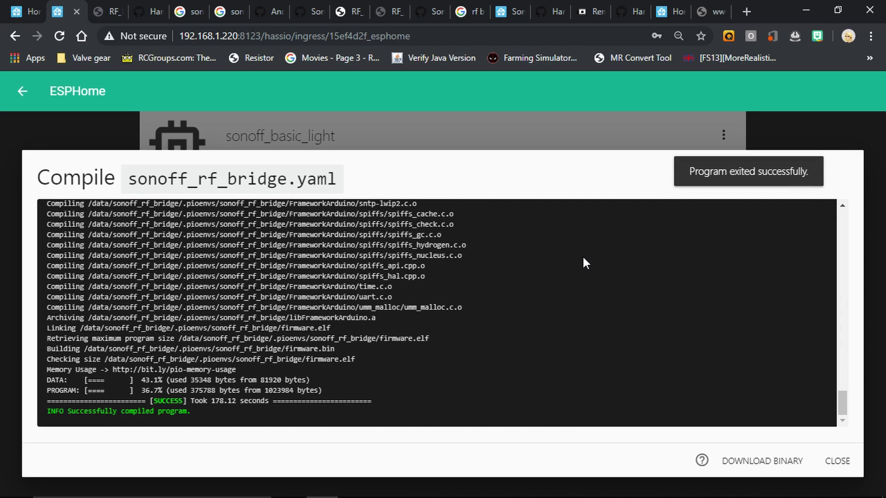
click(763, 462)
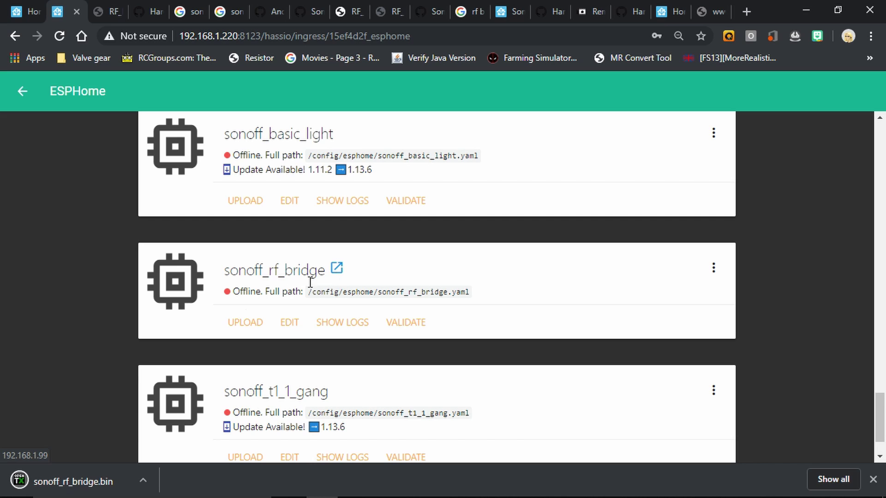
click(336, 269)
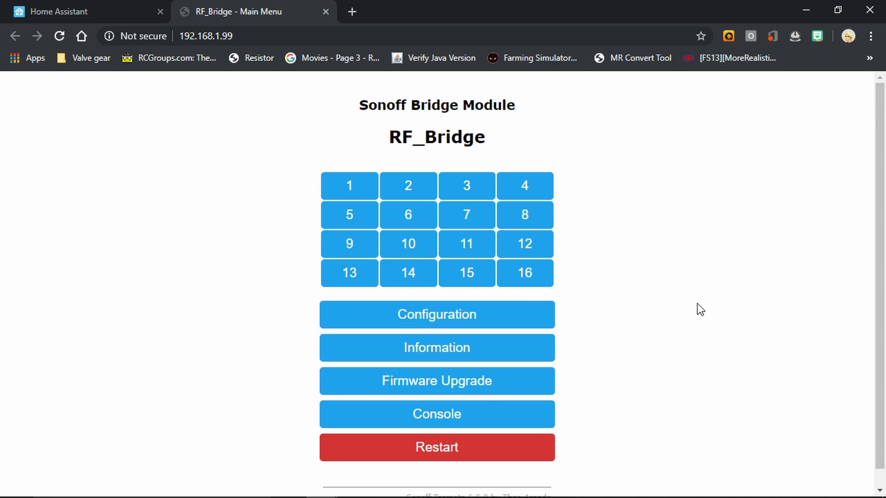
After checking the console, flash sonoff_rf_bridge.bin via Tasmota's Firmware Upgrade page
click(486, 408)
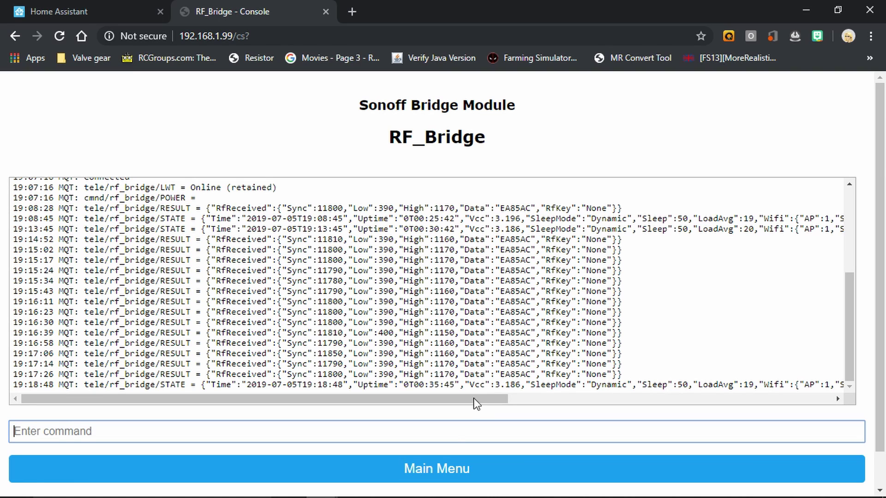
click(454, 480)
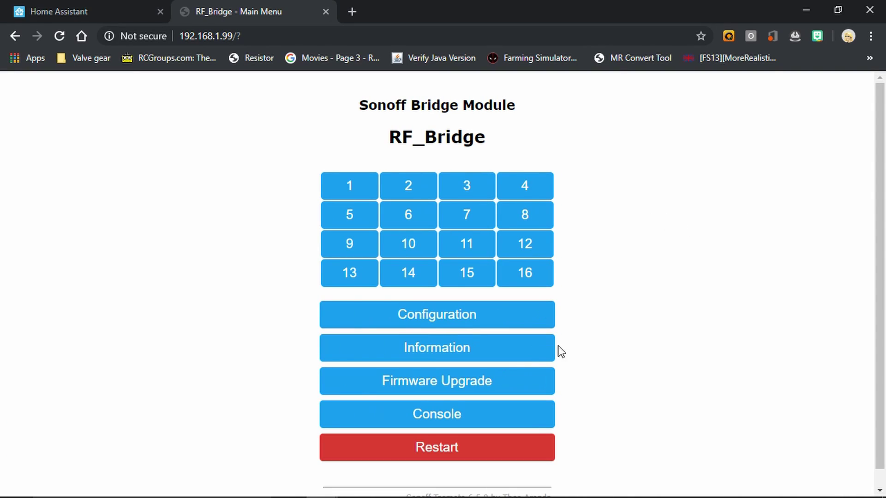
click(423, 388)
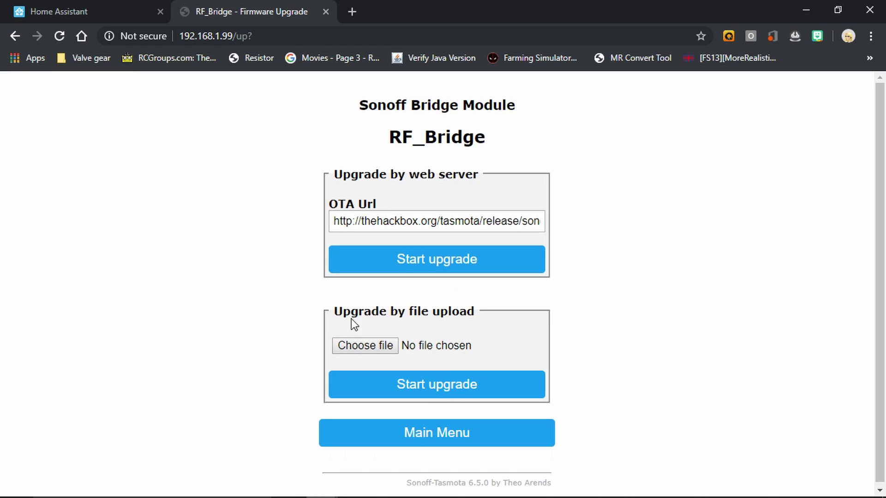
click(351, 345)
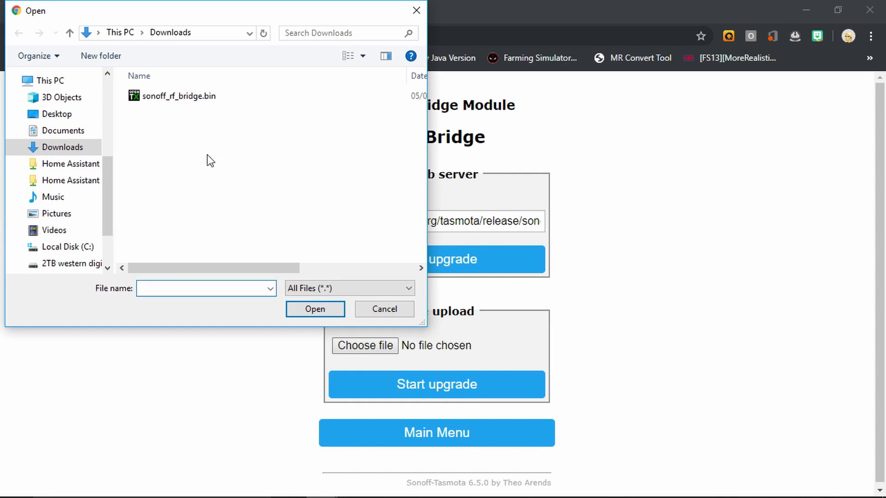
click(191, 96)
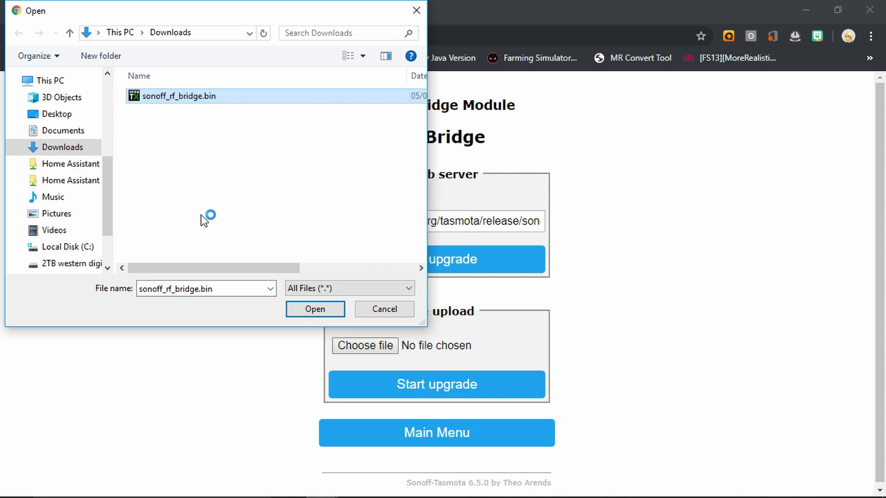
click(316, 309)
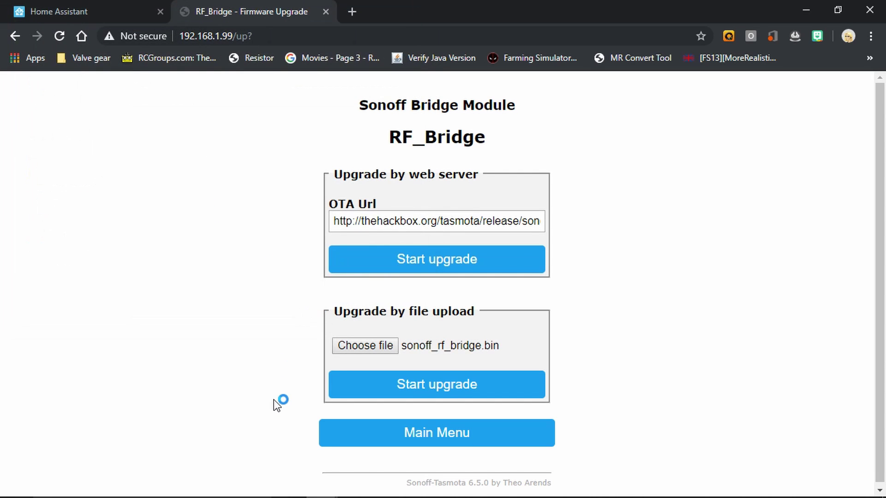
click(451, 390)
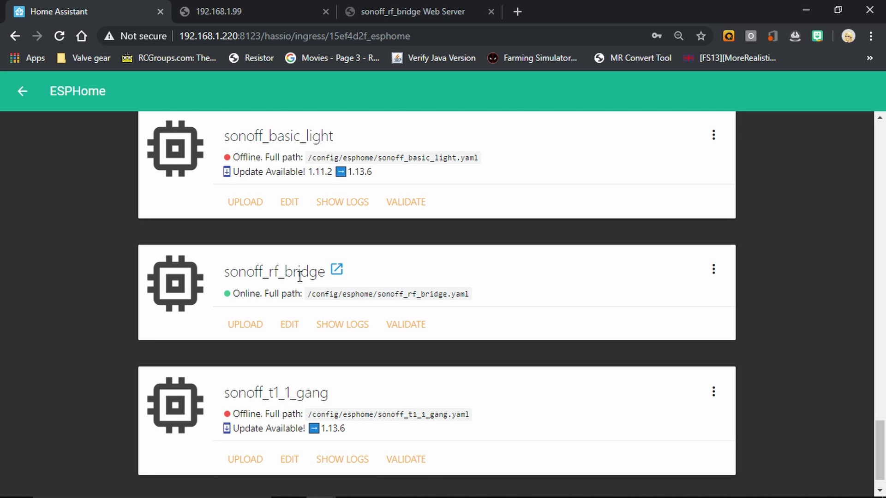
click(349, 328)
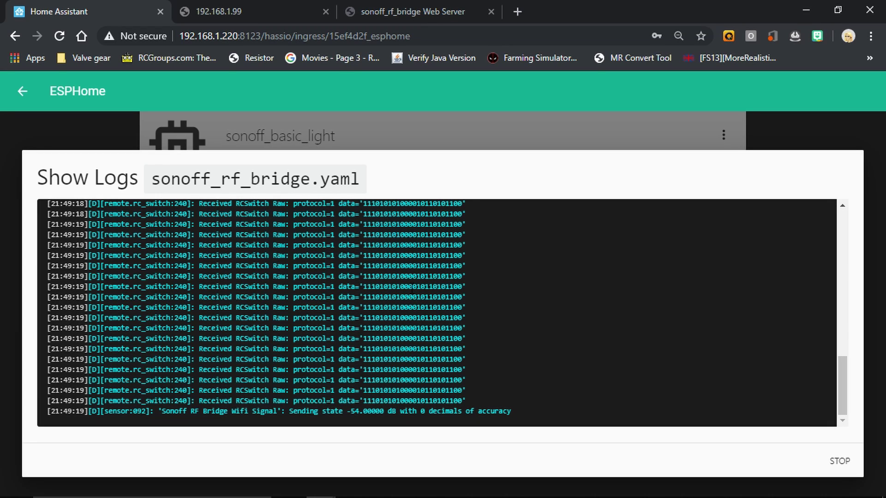
double_click(411, 287)
right_click(406, 288)
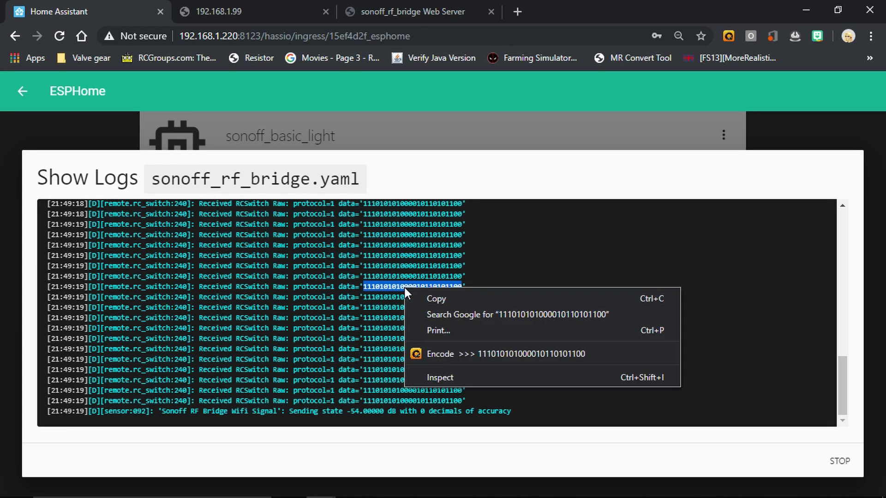
click(453, 299)
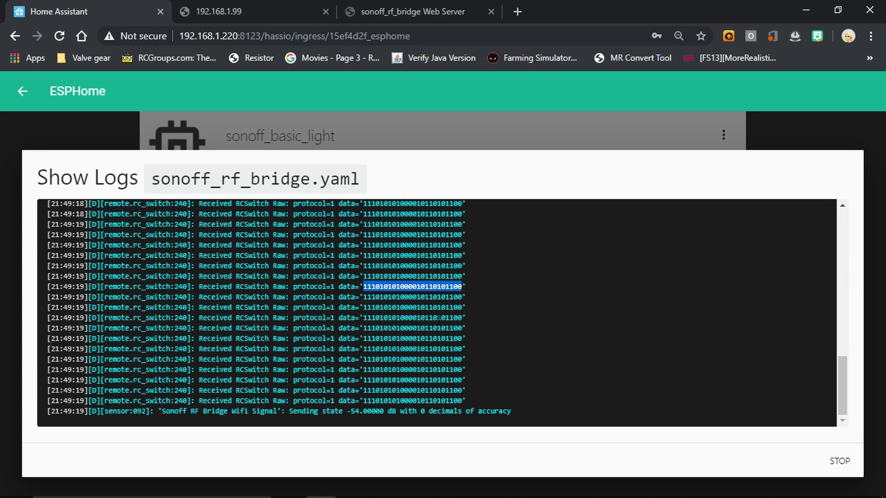
Stop the logs and add a new remote_receiver binary sensor entry in the YAML
click(840, 461)
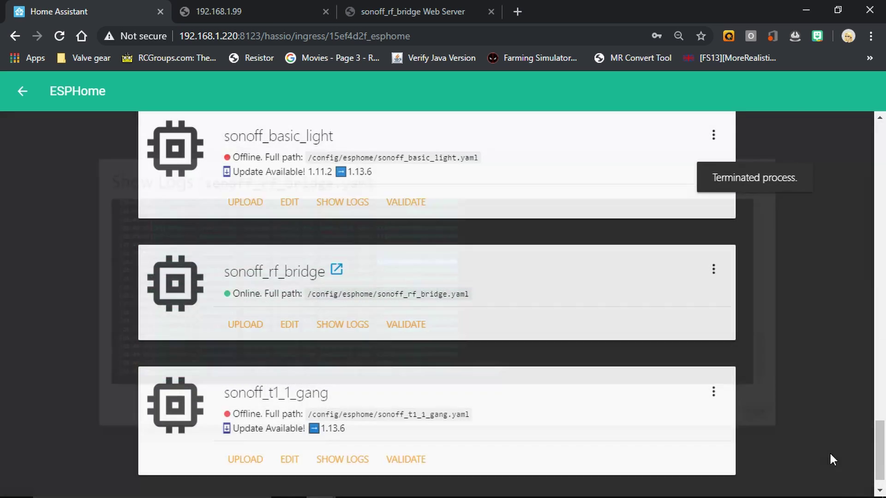
click(290, 324)
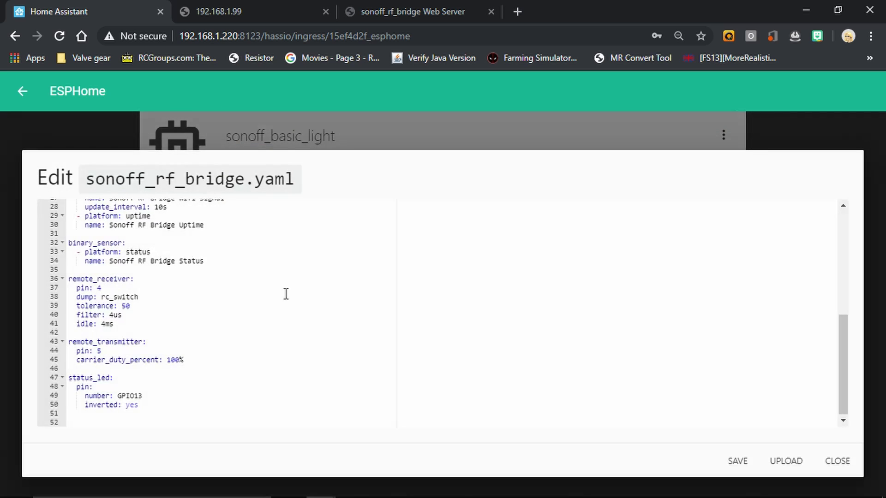
click(231, 261)
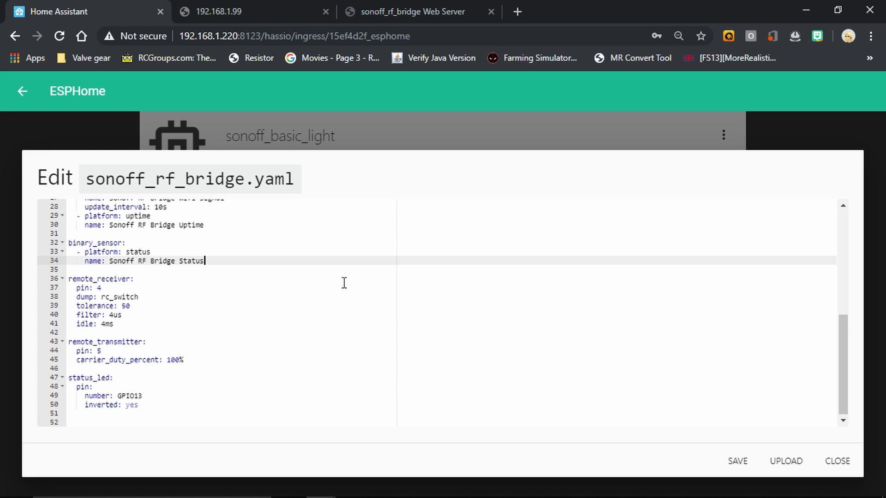
key(Return)
key(Return)
key(BackSpace)
text(- plate)
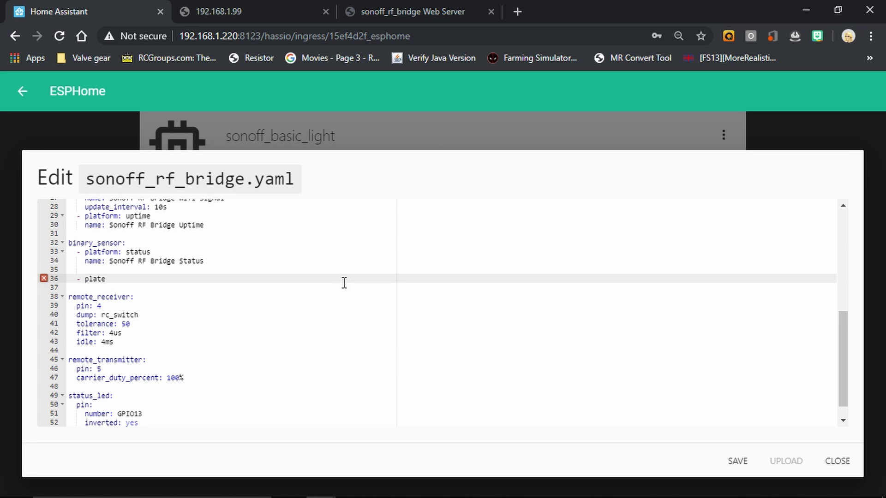
key(BackSpace)
text(form: rc)
key(BackSpace)
key(BackSpace)
text(remote_receiver)
Name the sensor 'Downstairs Motion' with device_class motion
key(Return)
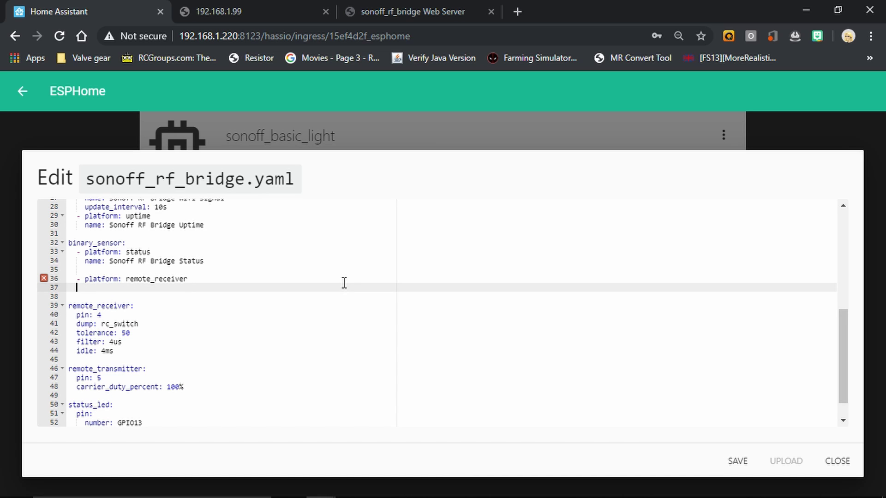
key(Tab)
text(name: Downstairs Motion)
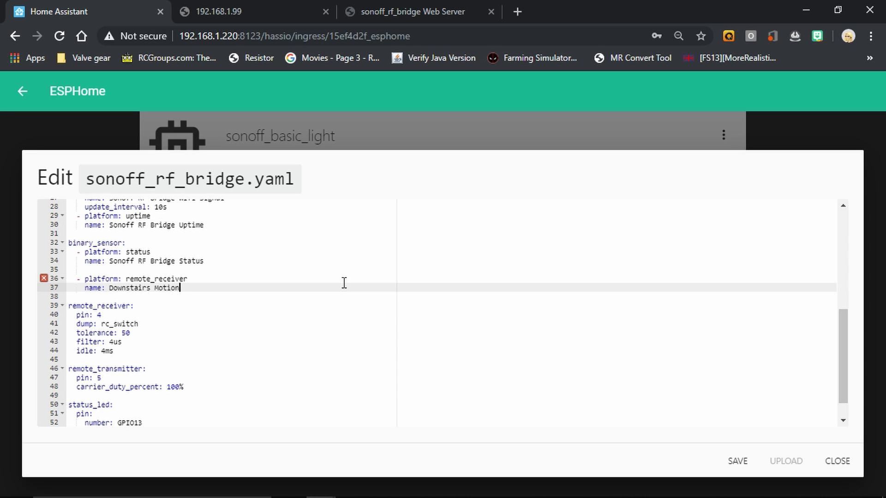
key(Return)
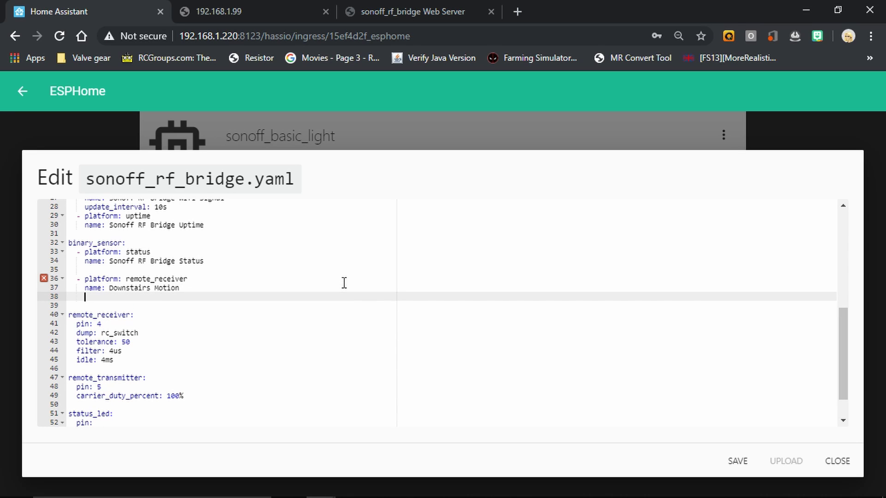
text(device)
key(BackSpace)
text(_class: motion)
key(Return)
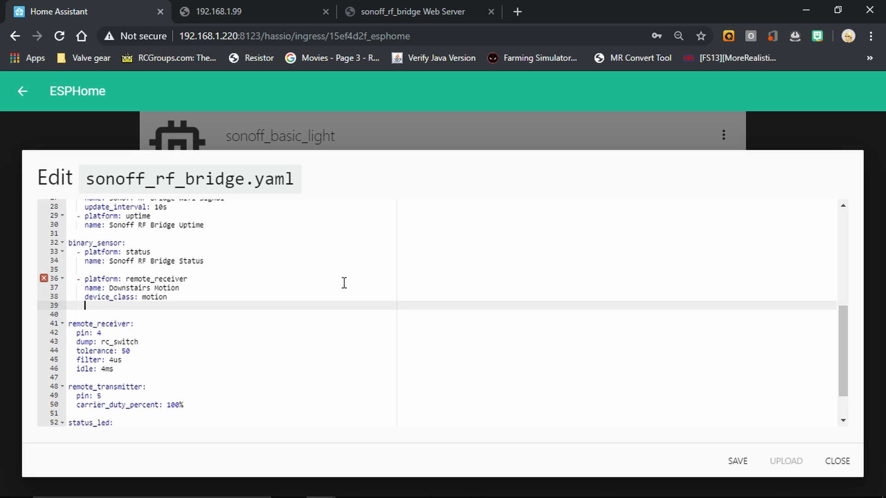
text(rc_switch_raw:)
key(Return)
key(Tab)
text(code)
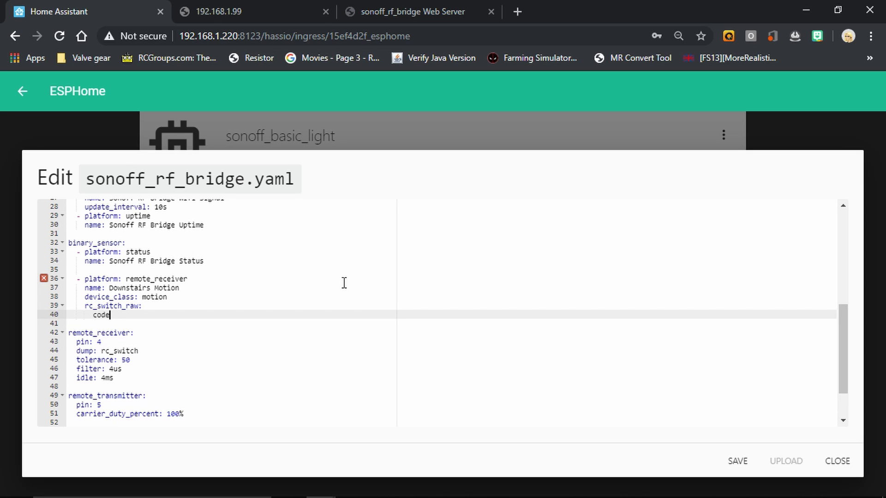
text(:)
key(ctrl+v)
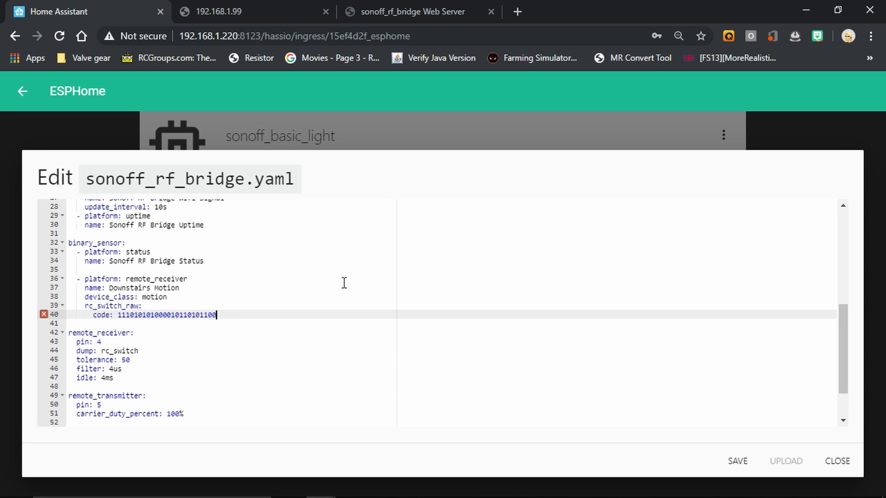
key(ctrl+Left)
text(')
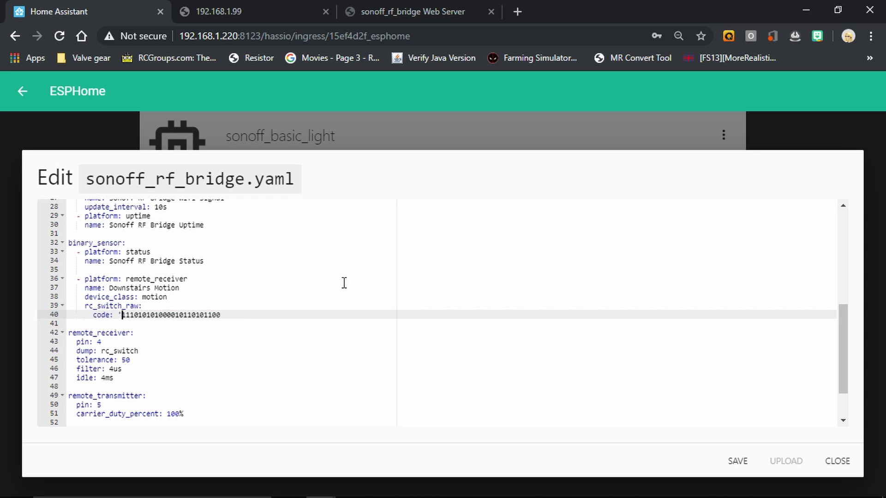
key(End)
text(')
key(Down)
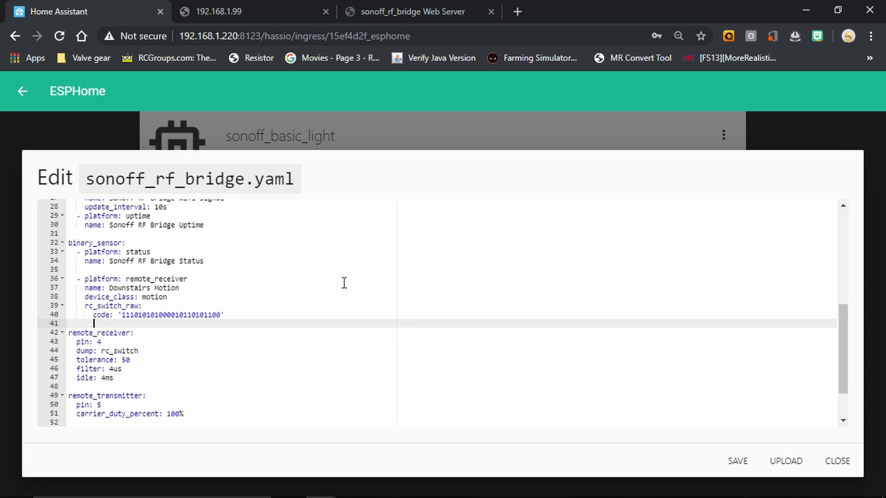
text(protocol:)
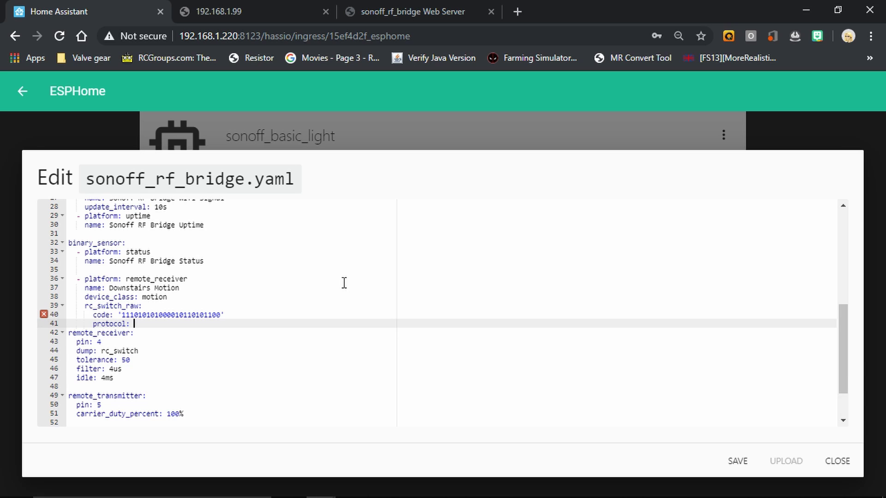
text( 1)
Add a filters entry with delayed_off: 5s
key(Return)
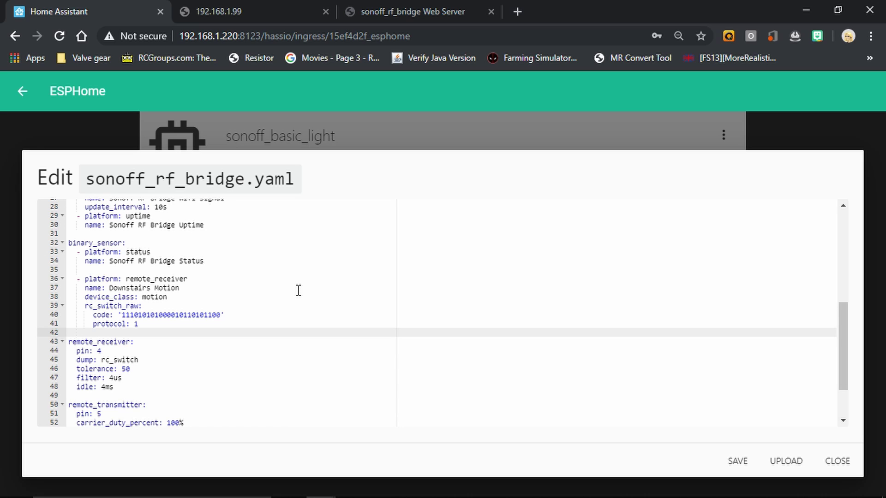
text(filters:)
key(Return)
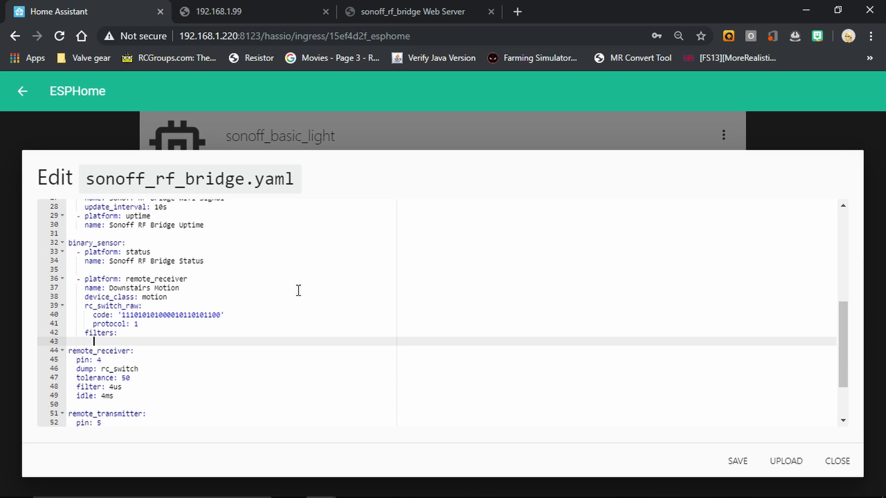
text(delayed_off:)
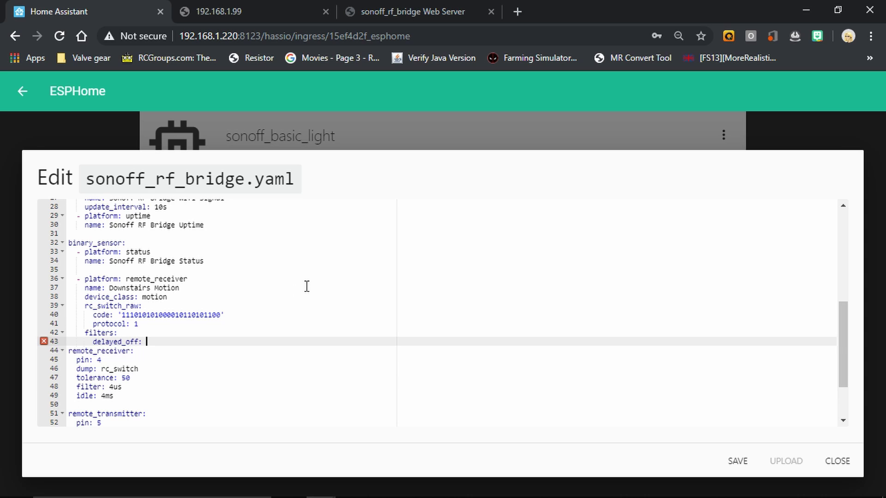
text( 5s)
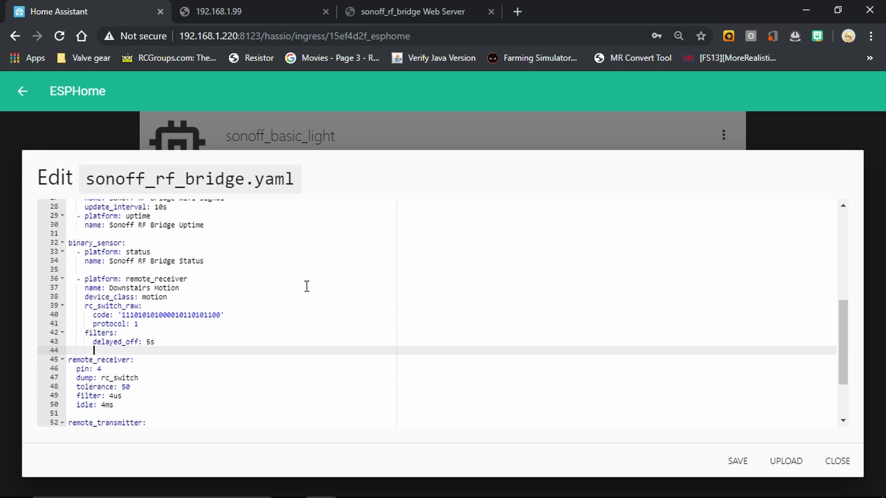
Save and validate the configuration, then upload it so Downstairs Motion reports ON then OFF
click(749, 463)
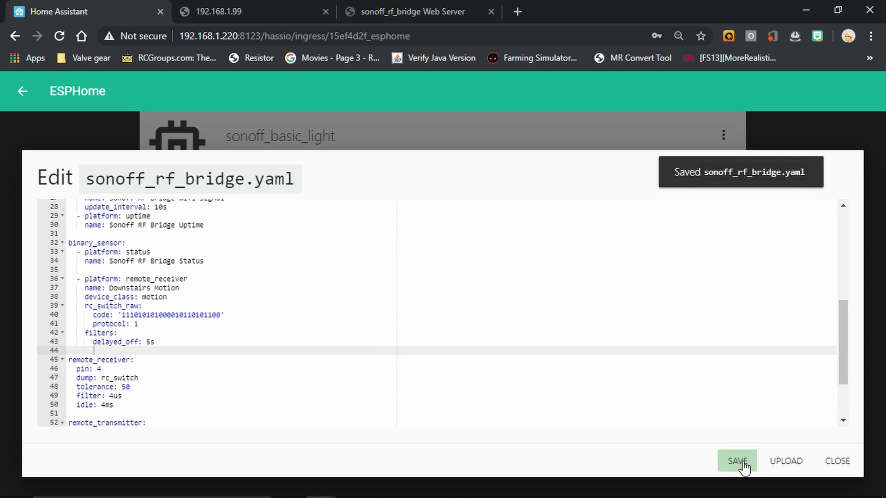
click(838, 462)
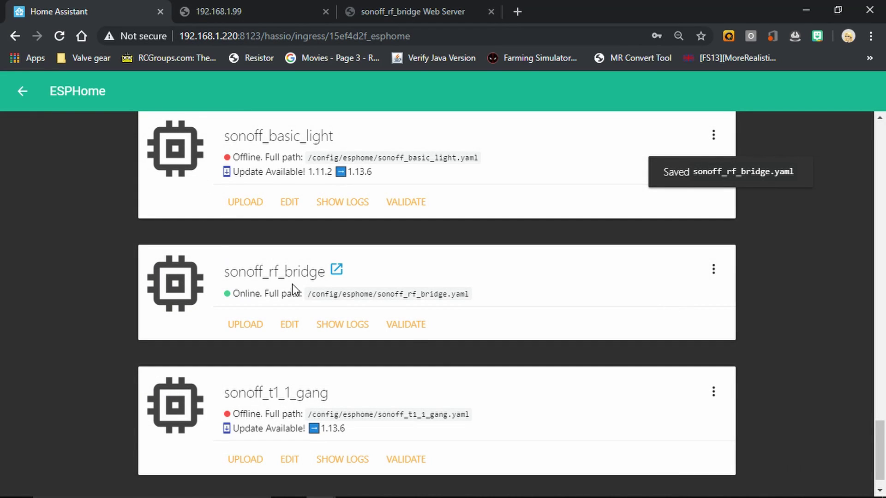
click(407, 326)
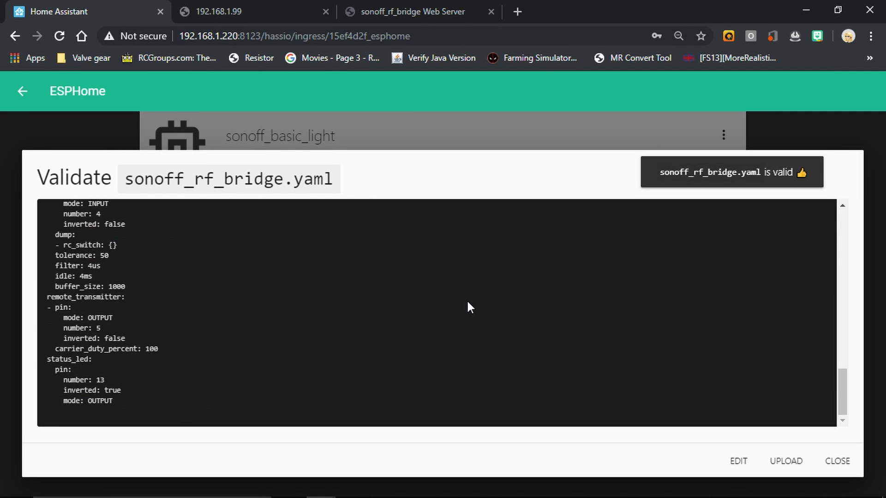
click(787, 463)
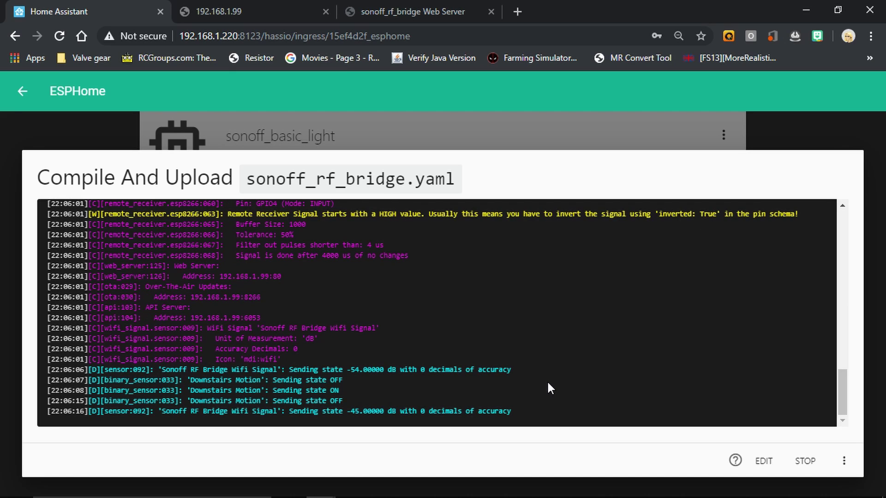
Stop the upload log, go to Configuration > Integrations, and start a new integration
click(805, 461)
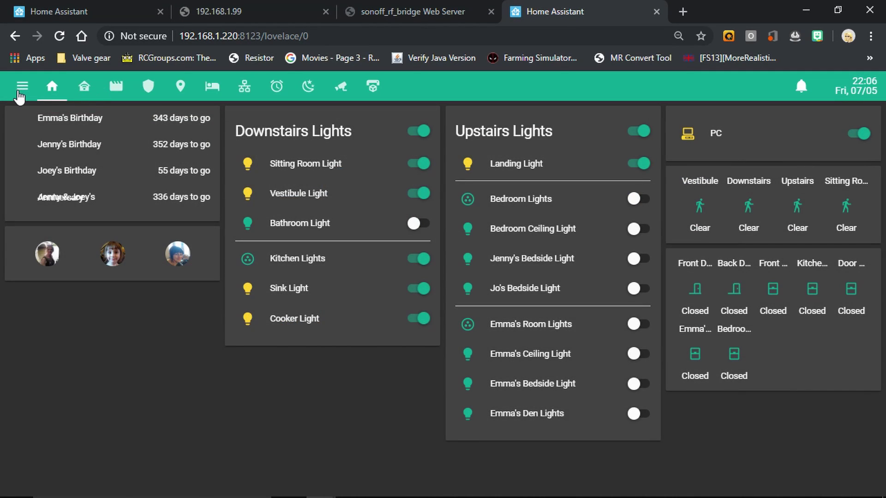
click(20, 91)
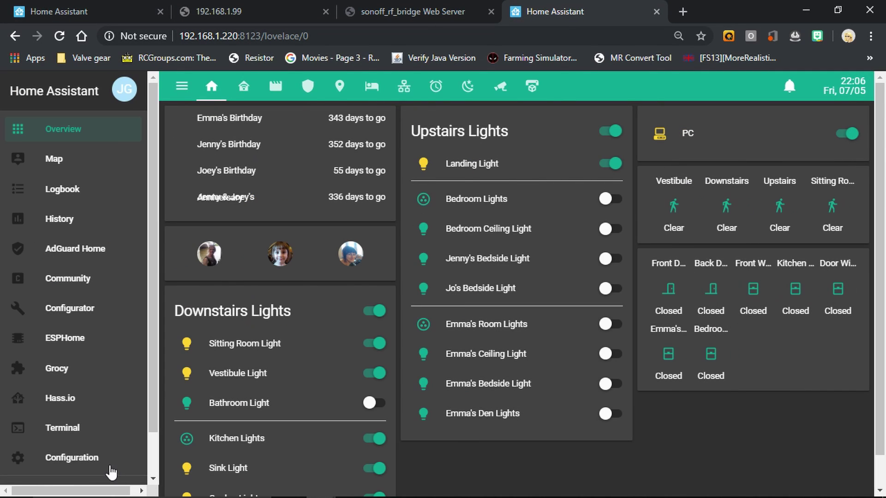
click(73, 464)
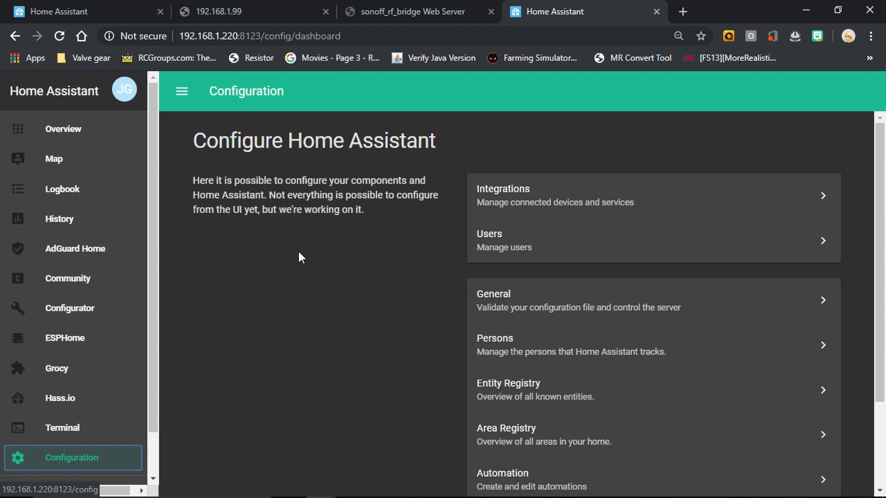
click(563, 206)
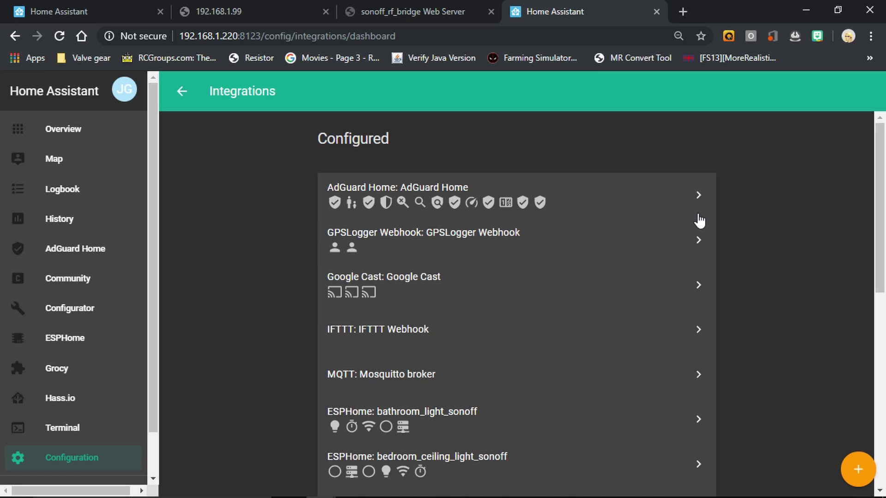
scroll(699, 221, down, 10)
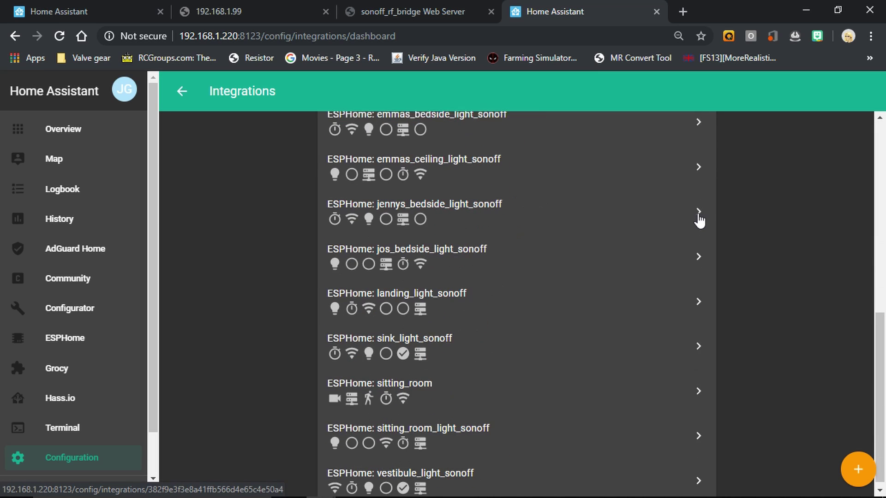
scroll(700, 220, up, 9)
scroll(699, 220, up, 1)
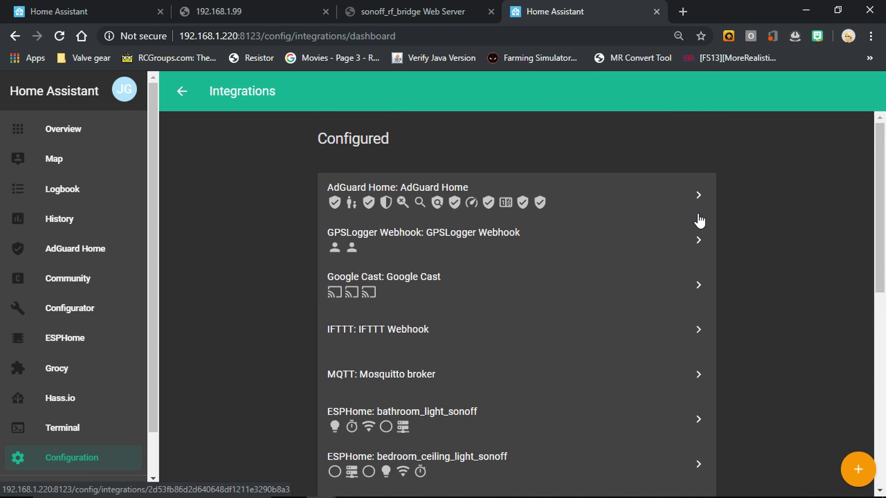
scroll(701, 220, down, 8)
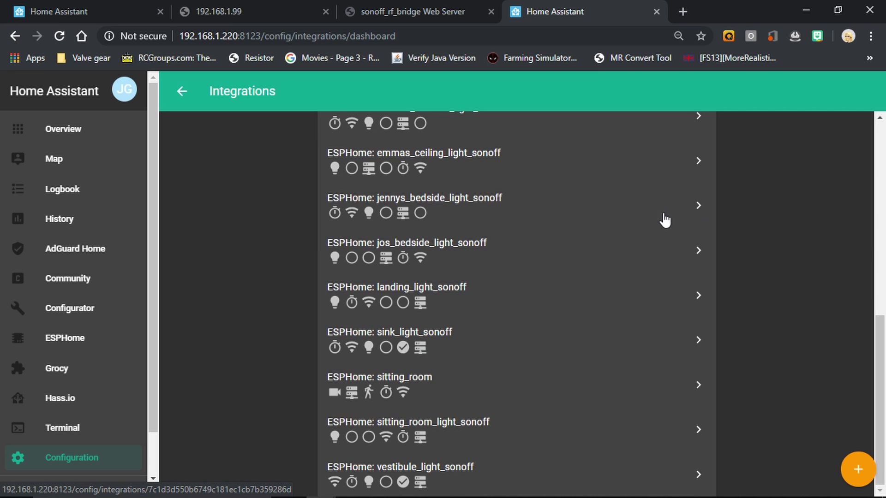
click(857, 469)
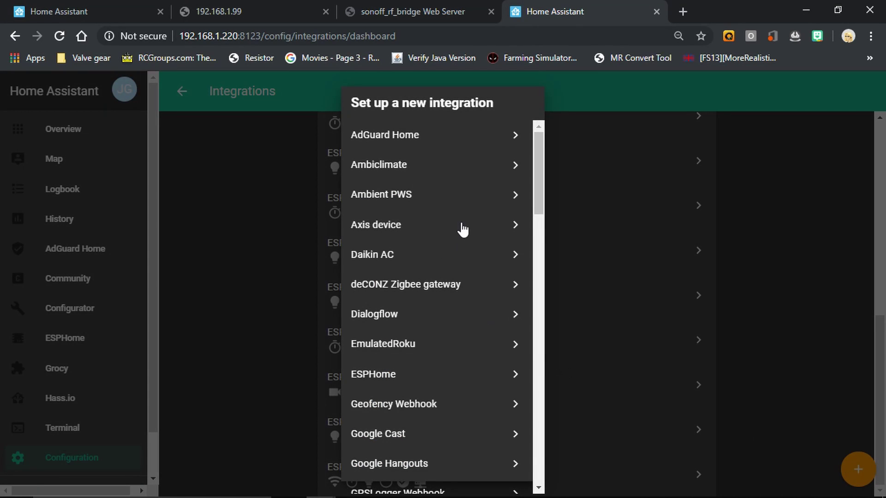
Add an ESPHome integration with host 192.168.1.99 and finish the setup
scroll(461, 228, down, 2)
click(444, 314)
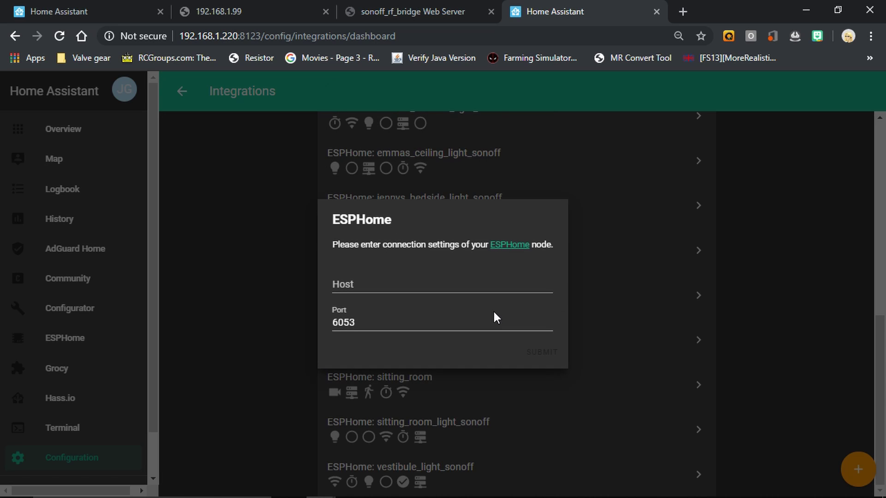
click(349, 283)
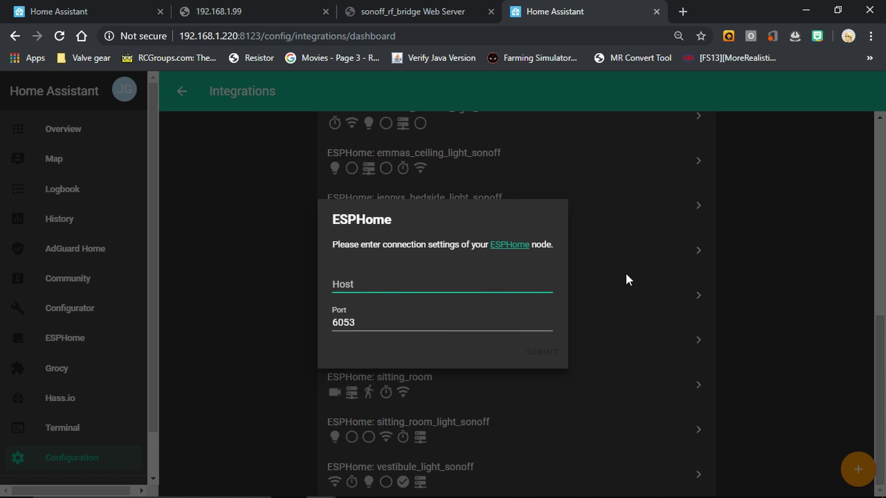
text(192.168.)
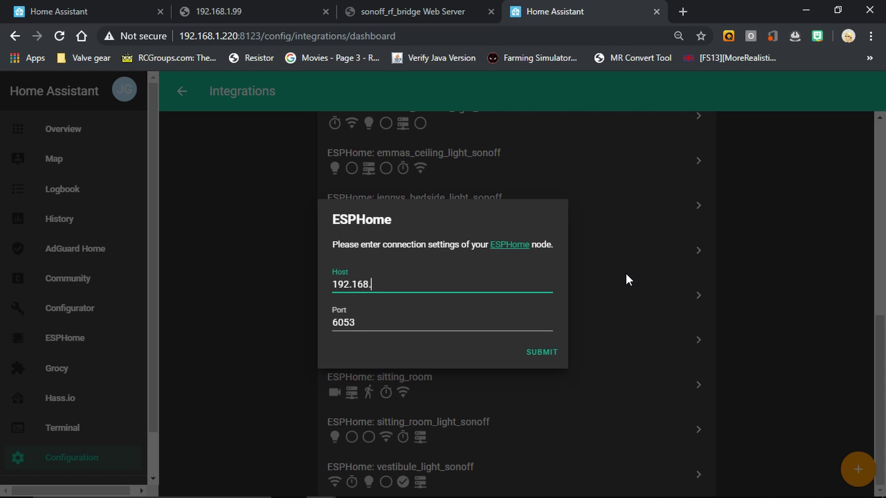
text(1.99)
click(534, 354)
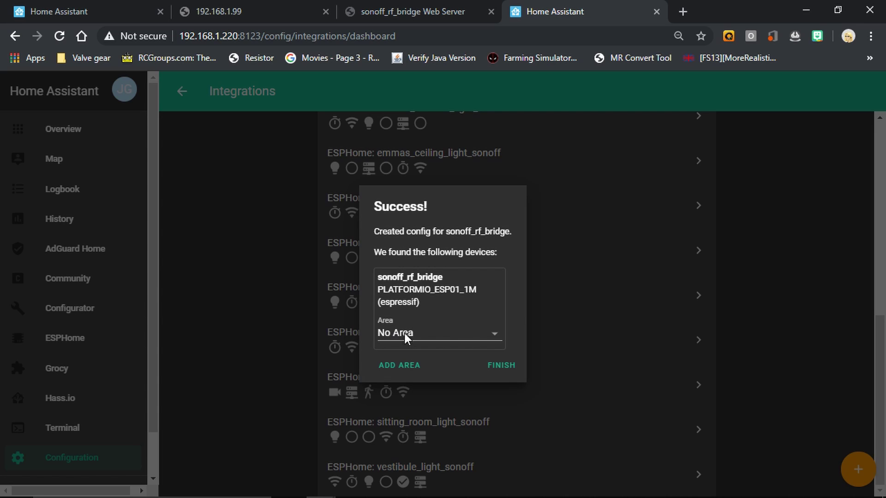
click(493, 373)
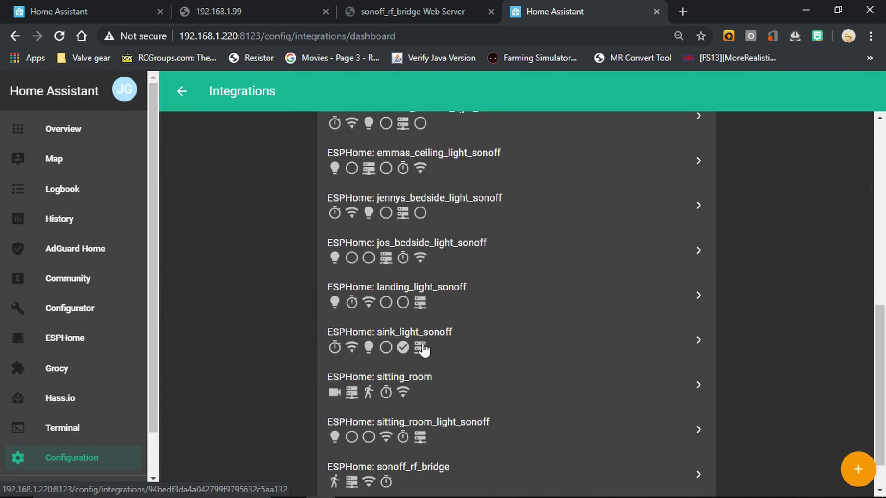
Inspect the ESPHome: sonoff_rf_bridge entities, including Downstairs Motion, then return to the ESPHome dashboard
scroll(425, 350, up, 10)
scroll(425, 350, down, 6)
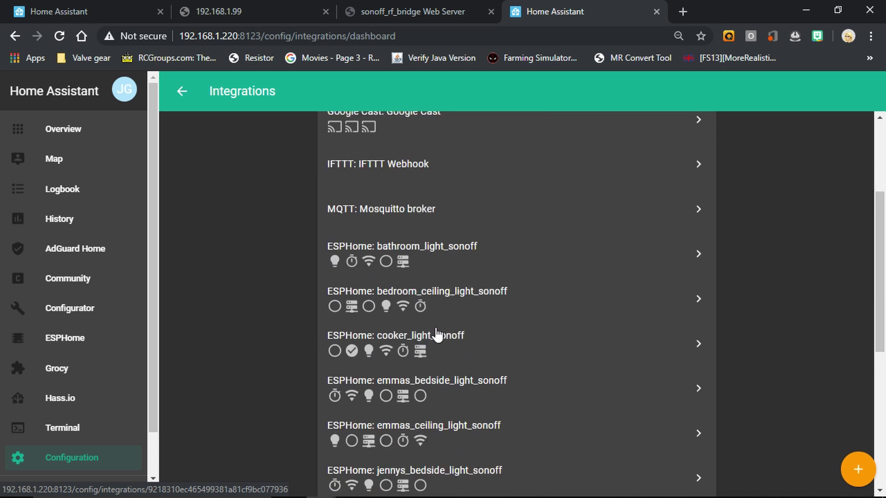
scroll(437, 335, down, 3)
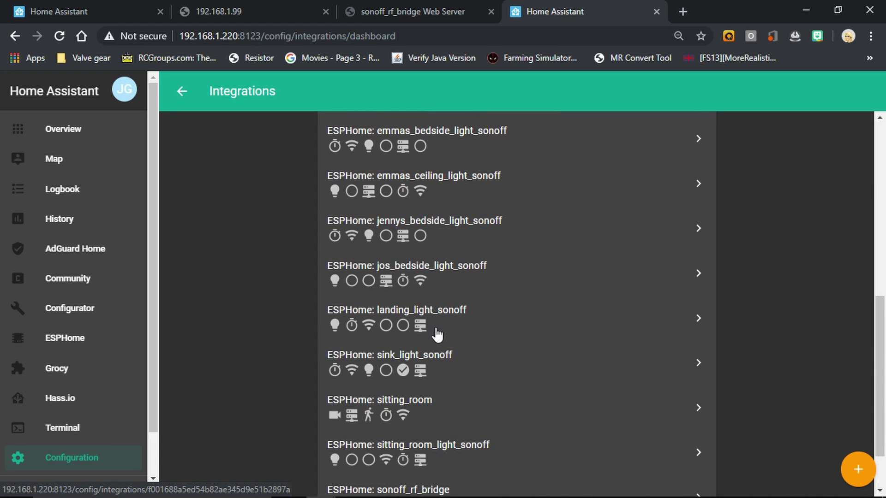
scroll(437, 336, down, 2)
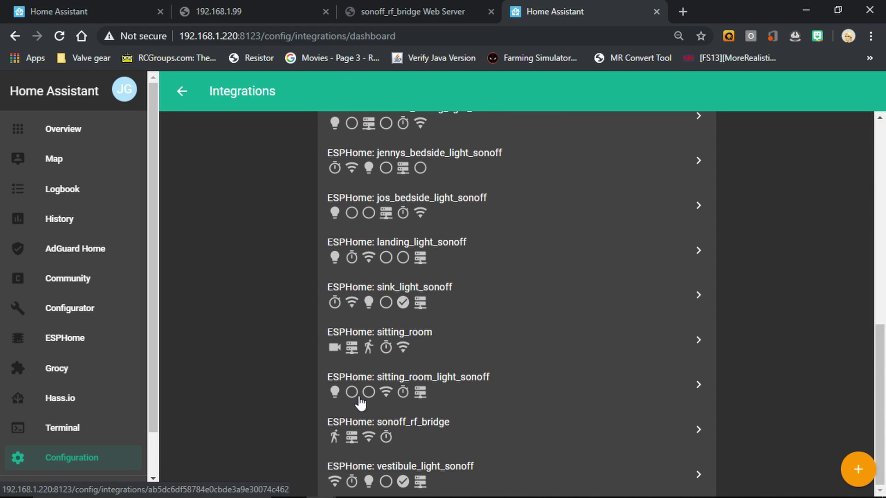
click(419, 427)
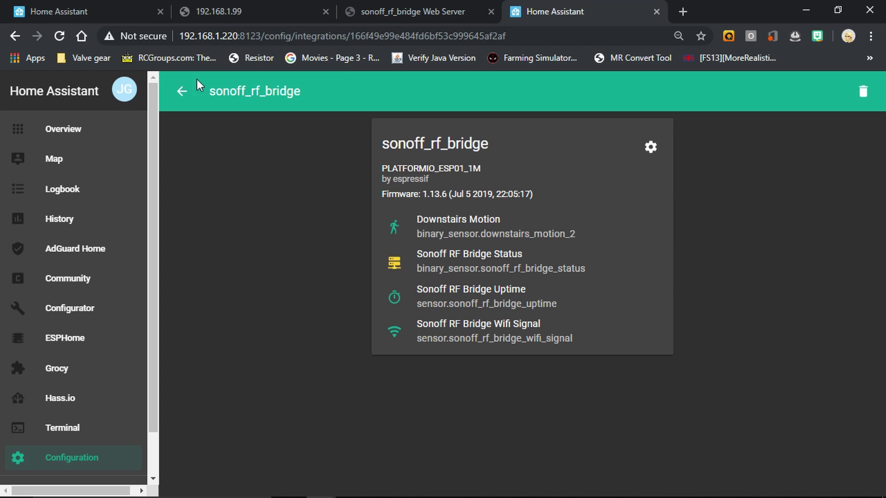
click(182, 92)
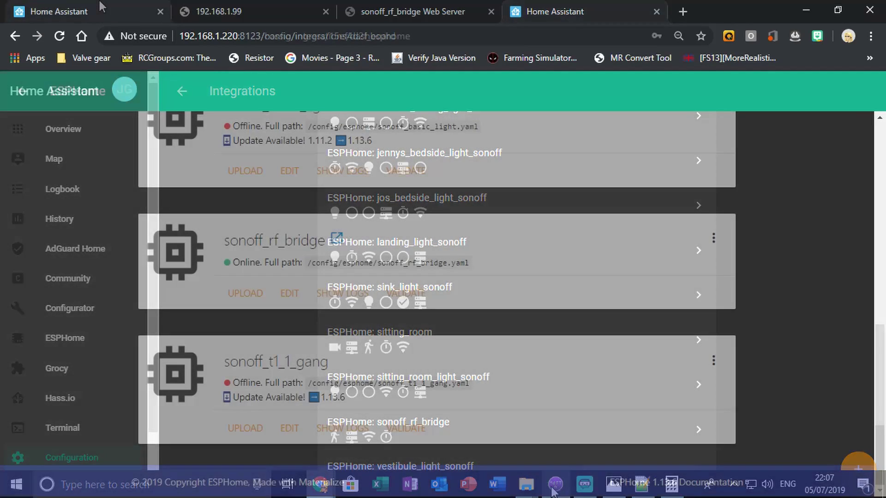
click(98, 2)
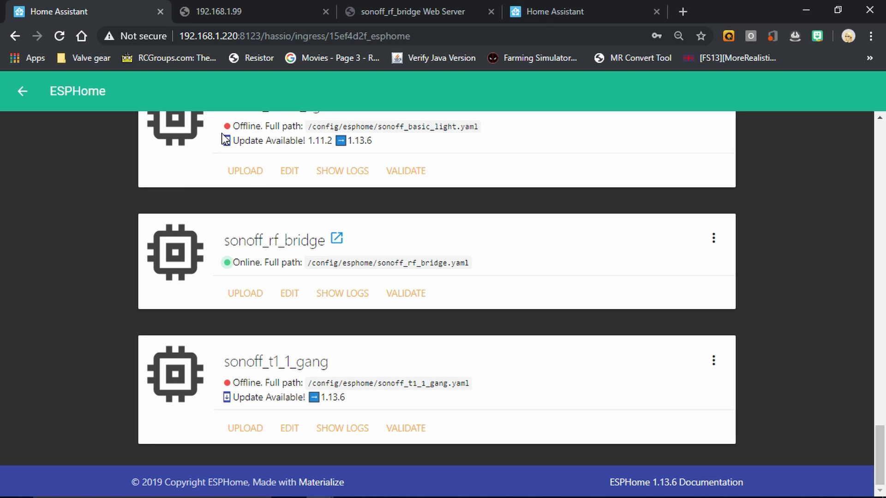
click(340, 298)
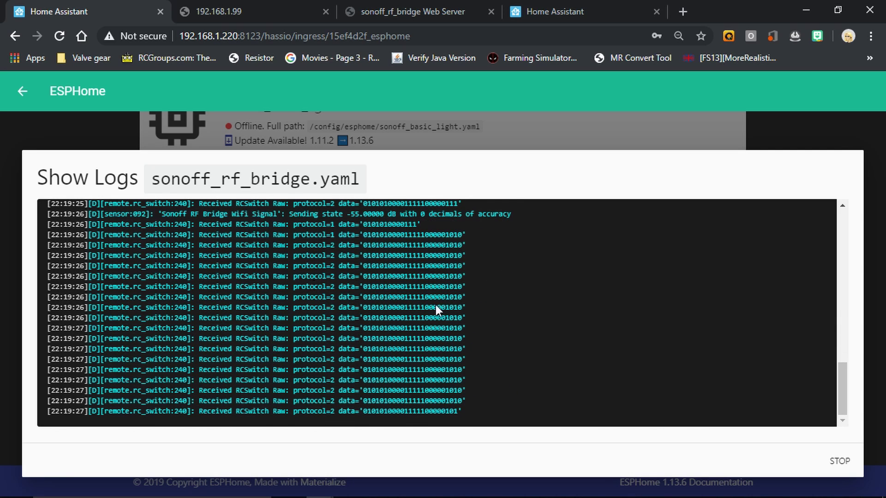
scroll(459, 363, up, 5)
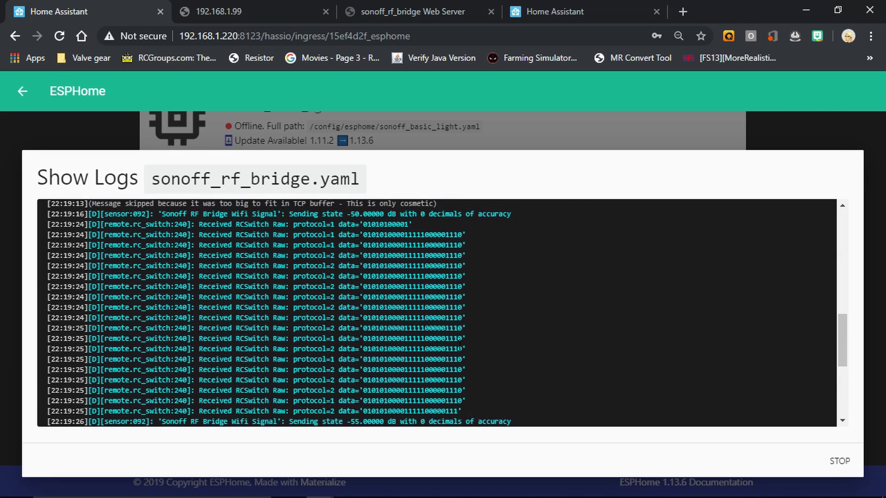
double_click(422, 287)
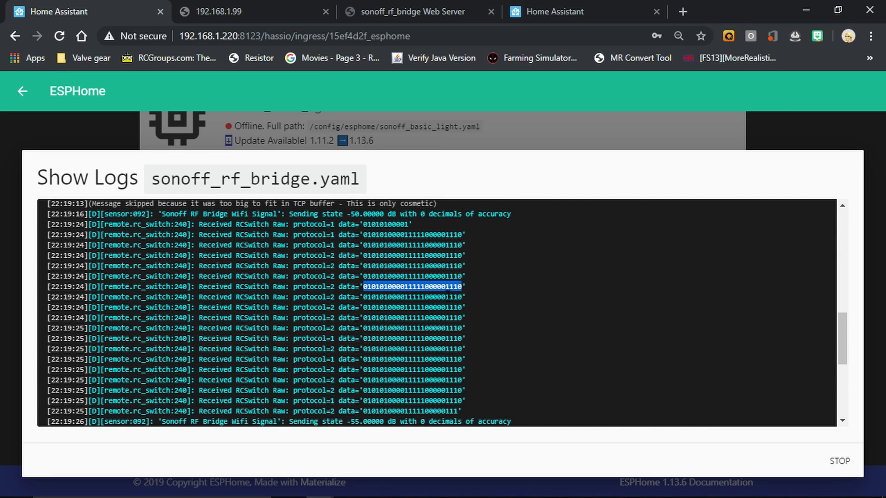
mouse_move(563, 496)
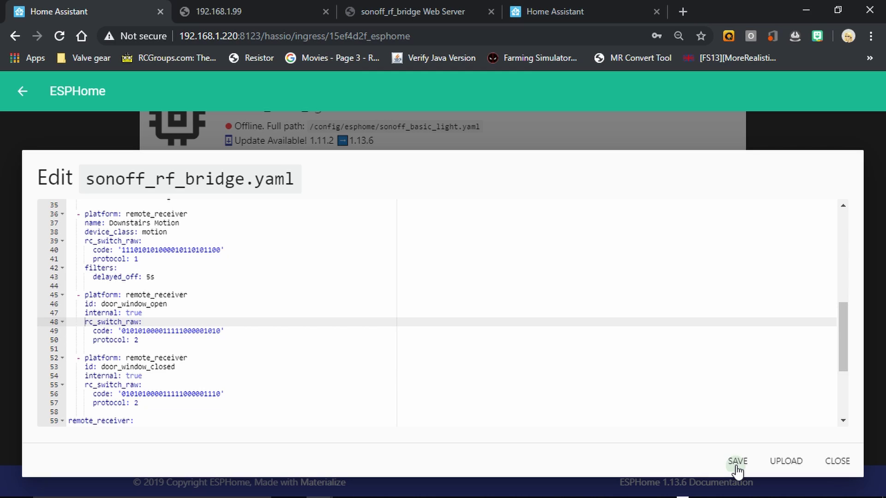
Save the door_window_open and door_window_closed receivers and validate sonoff_rf_bridge.yaml
click(737, 466)
click(392, 294)
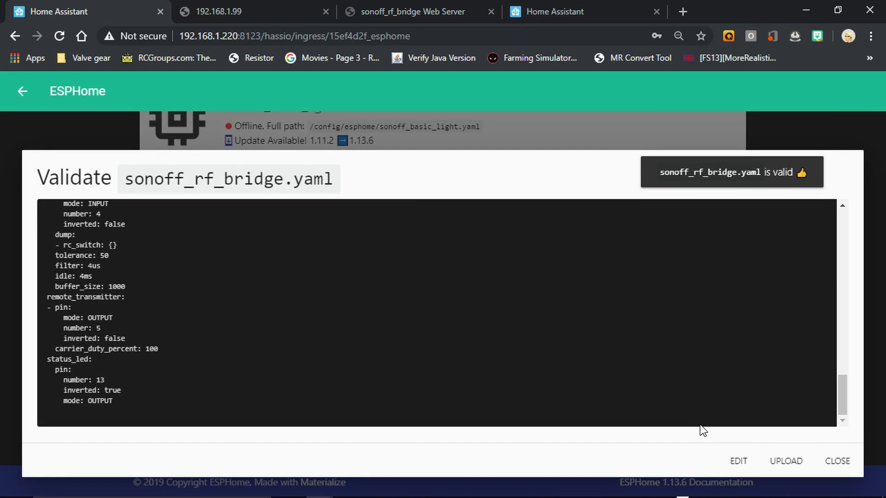
Flash the updated firmware to the bridge, then stop the log and reopen the YAML editor
click(786, 461)
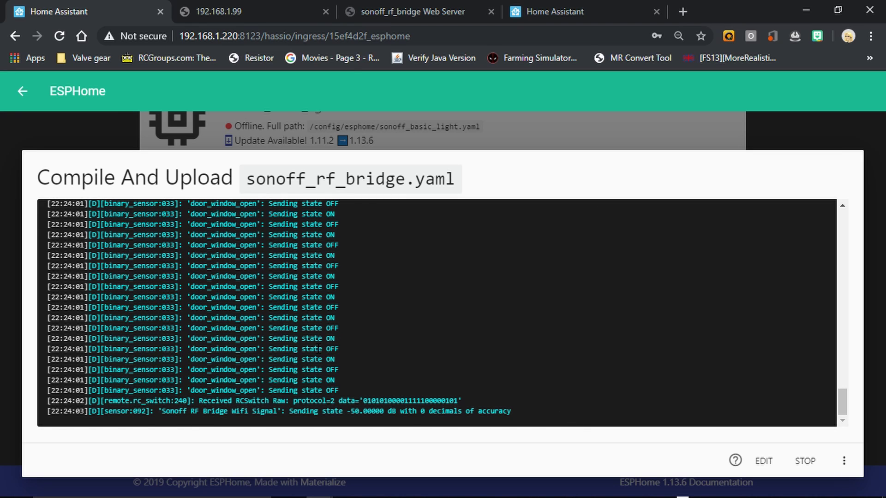
click(759, 461)
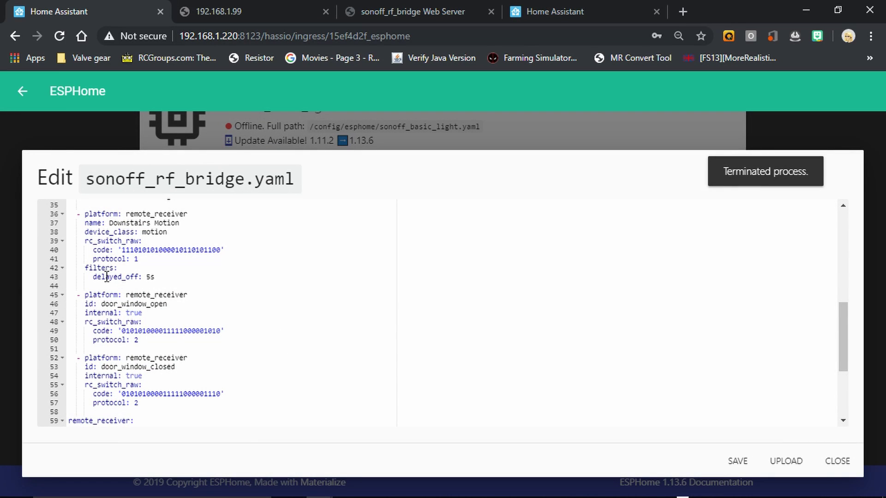
Add a 'filters: delayed_off: 100ms' block under door_window_open's protocol: 2 line
click(150, 341)
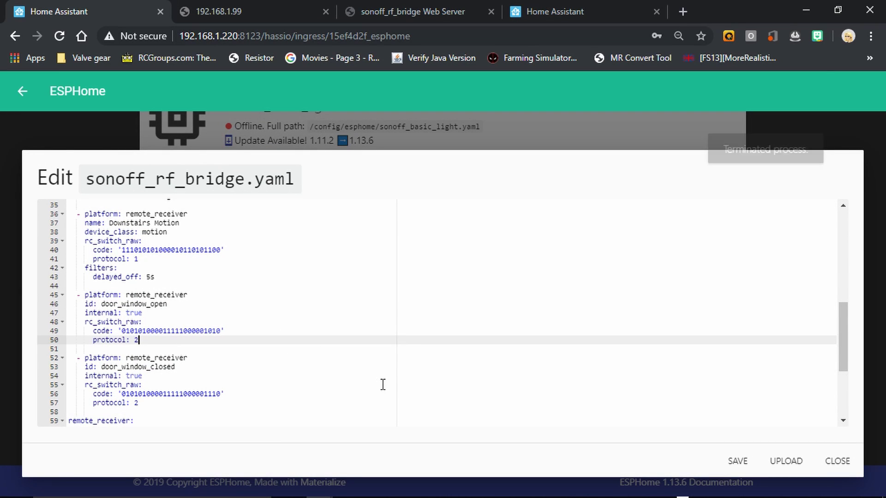
key(Return)
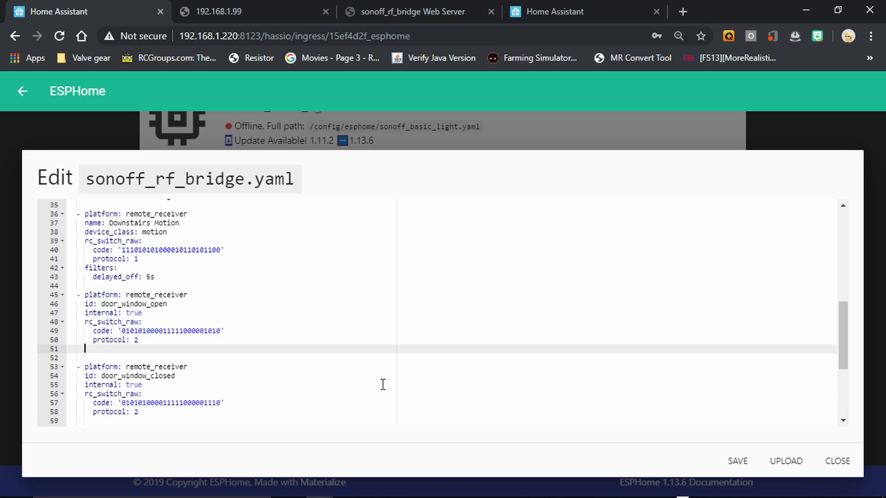
text(filters:)
key(Return)
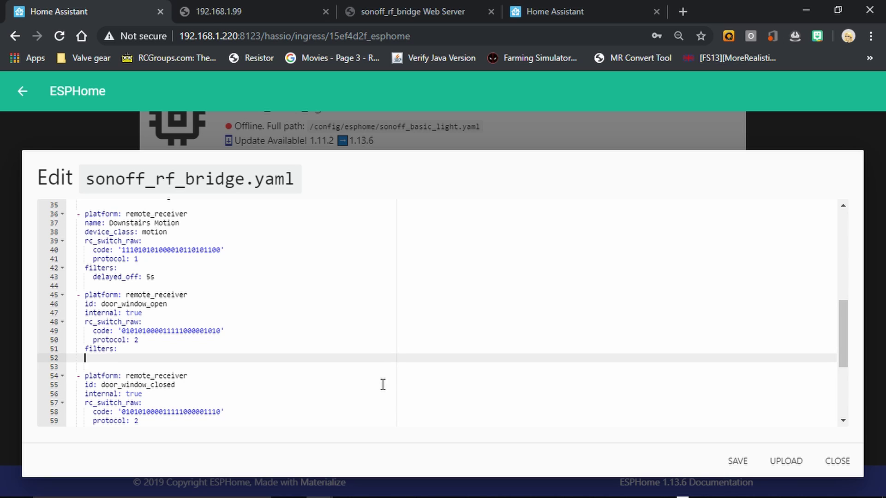
text(delayed)
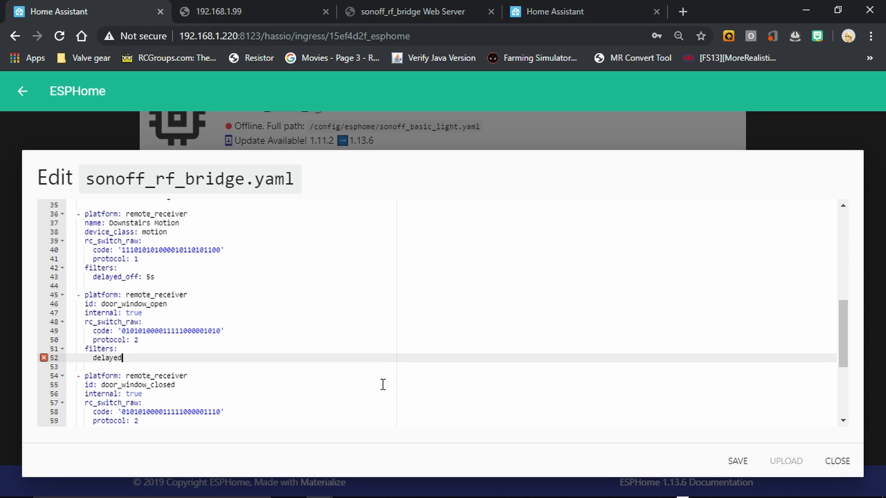
text(_off: 100ms)
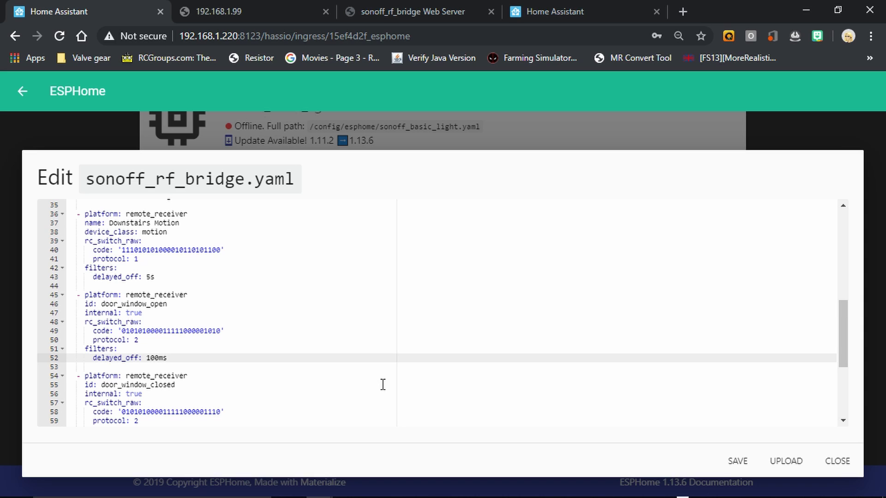
Copy the delayed_off filter block under door_window_closed and save the file
key(shift+Up)
key(shift+Home)
key(ctrl+c)
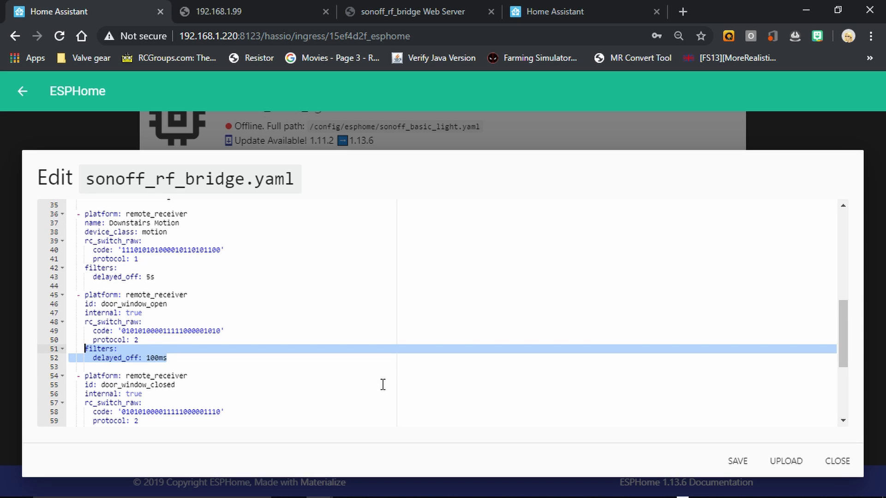
key(Down)
key(Down)
key(Down)
key(Down)
key(Down)
key(Down)
key(Down)
key(Down)
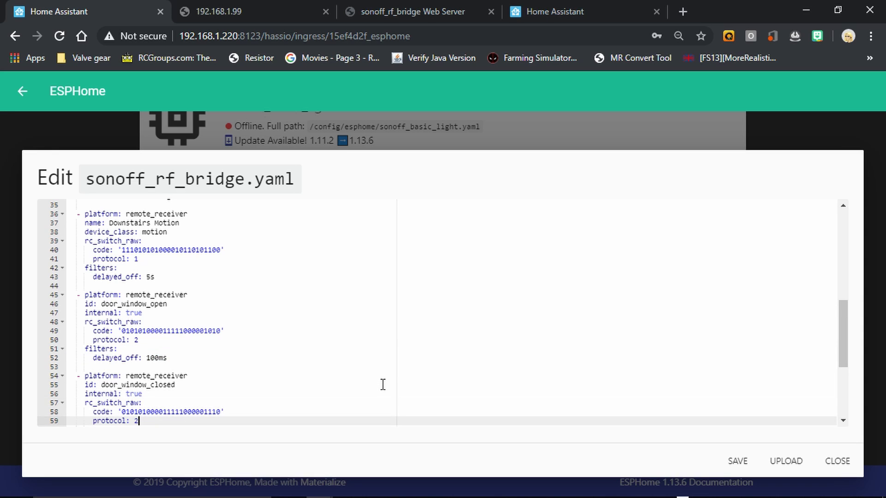
key(Return)
key(BackSpace)
key(ctrl+v)
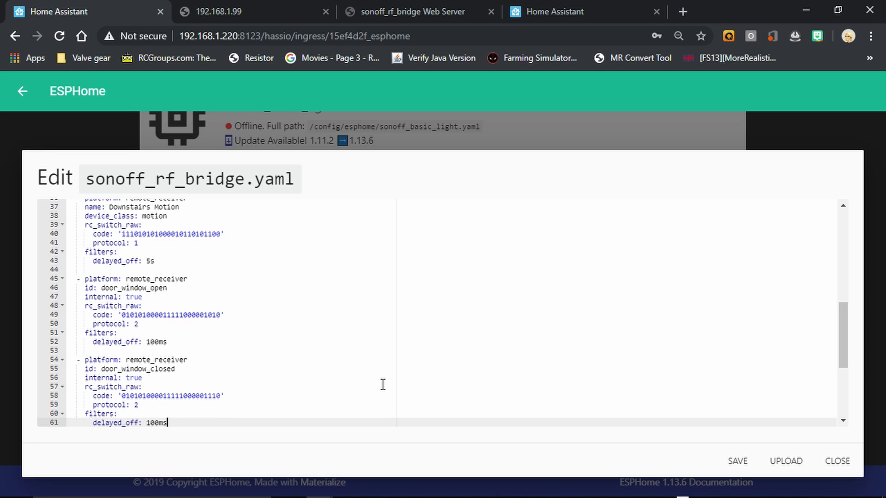
click(738, 460)
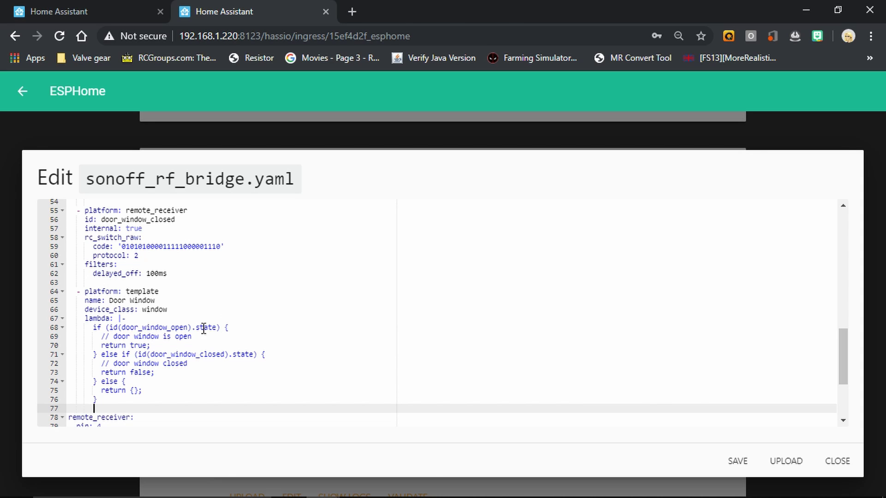
Review the Door Window lambda and place the cursor after the lambda block
scroll(185, 307, up, 2)
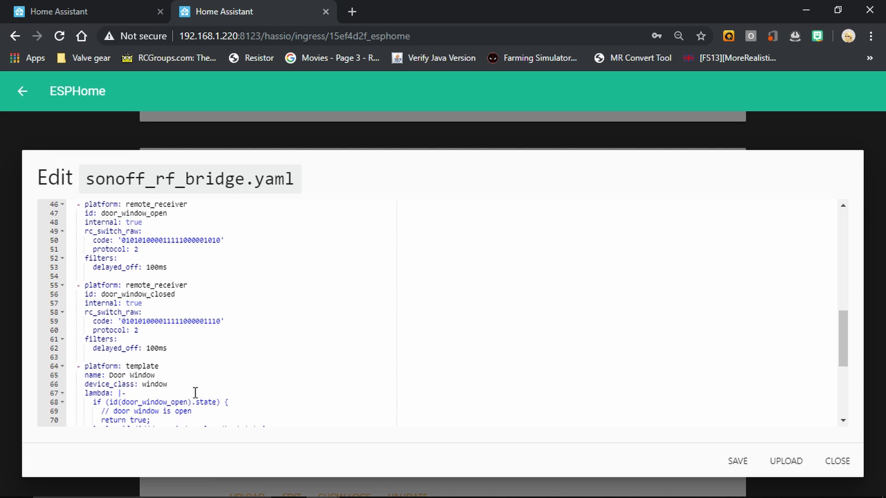
scroll(194, 388, down, 1)
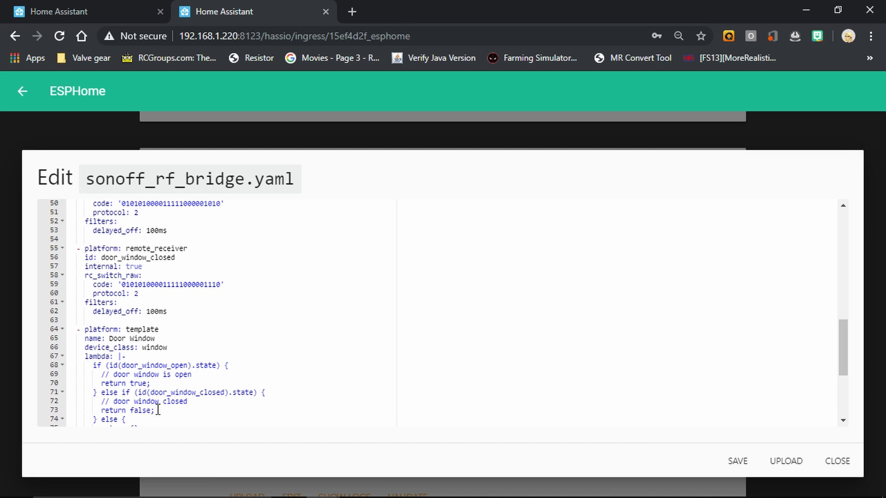
scroll(199, 367, down, 2)
click(199, 367)
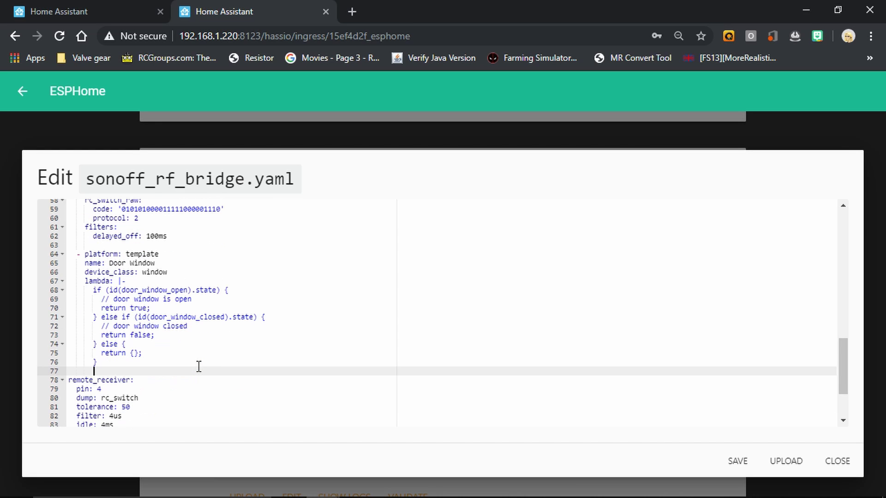